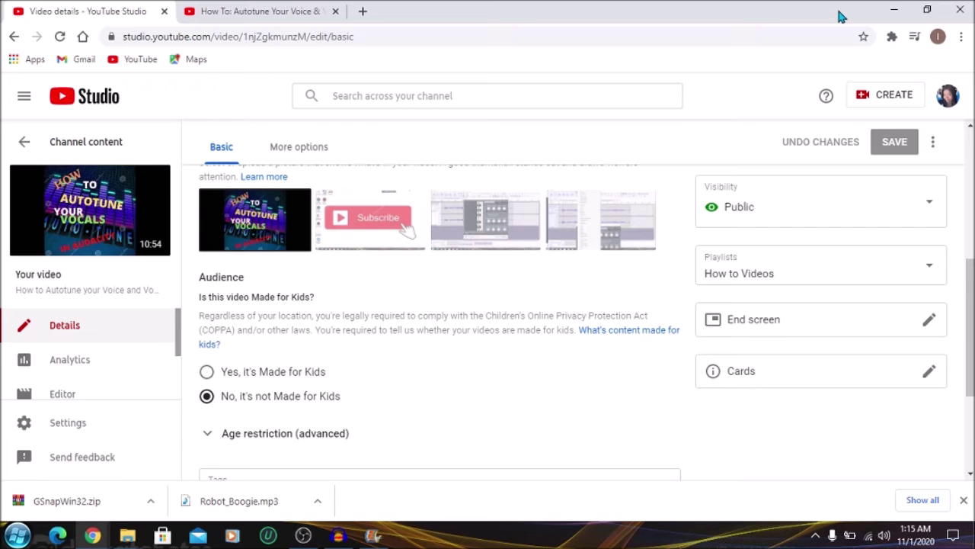
Open the video's end screen editor and apply the template with two side-by-side videos
click(930, 321)
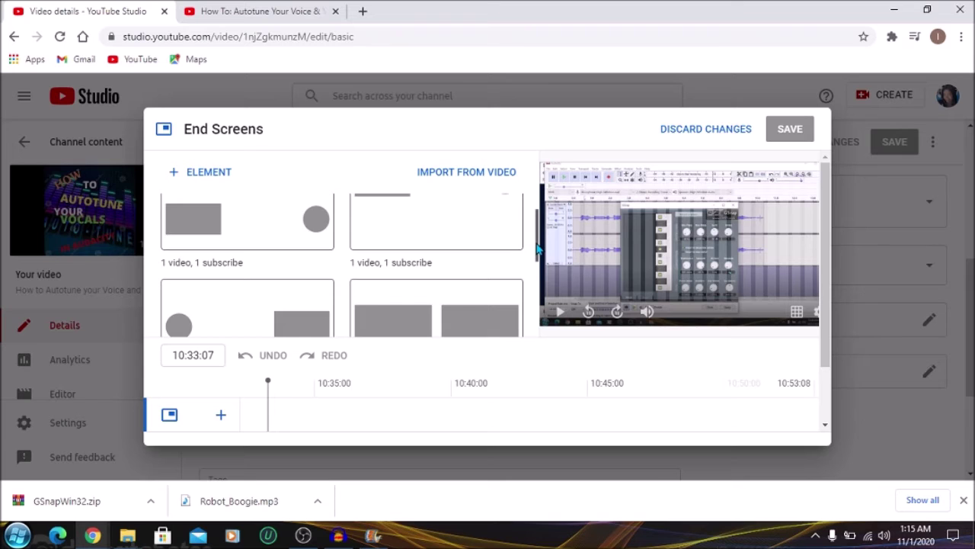
scroll(537, 248, down, 2)
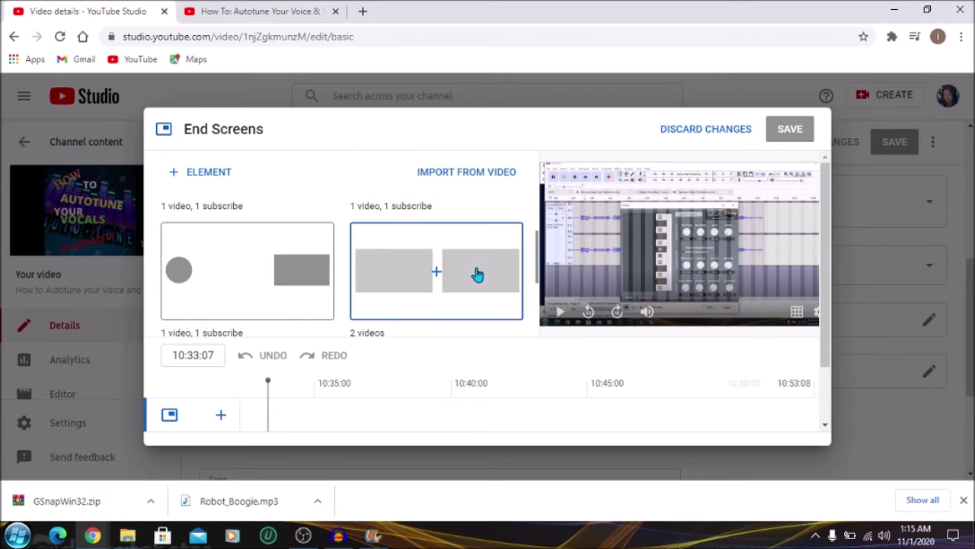
click(477, 274)
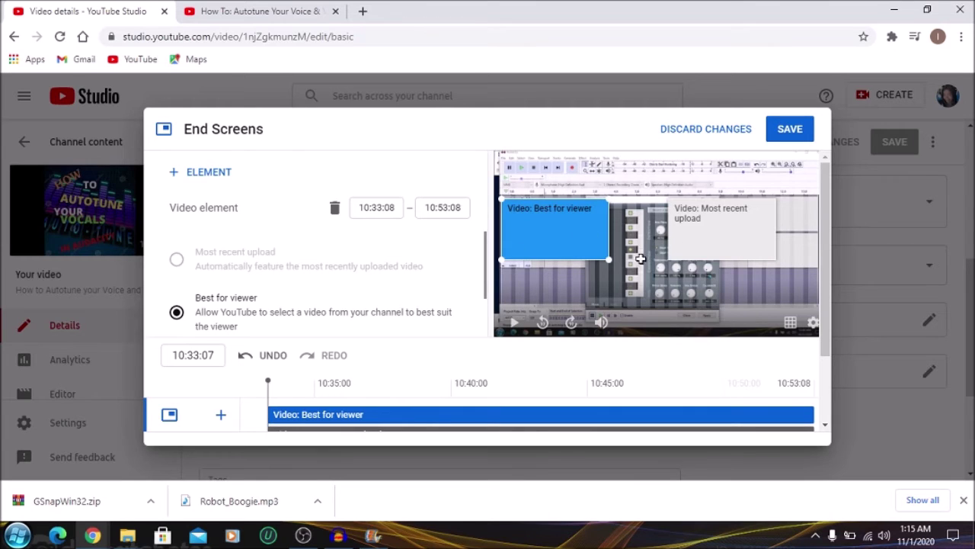
Add a Subscribe element and move it off the video elements into the space between and below them
click(196, 175)
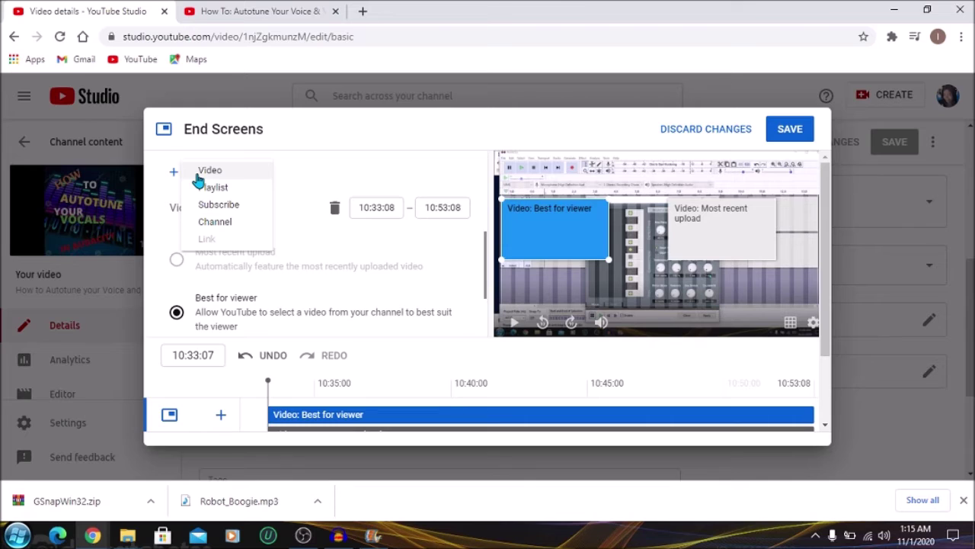
click(212, 204)
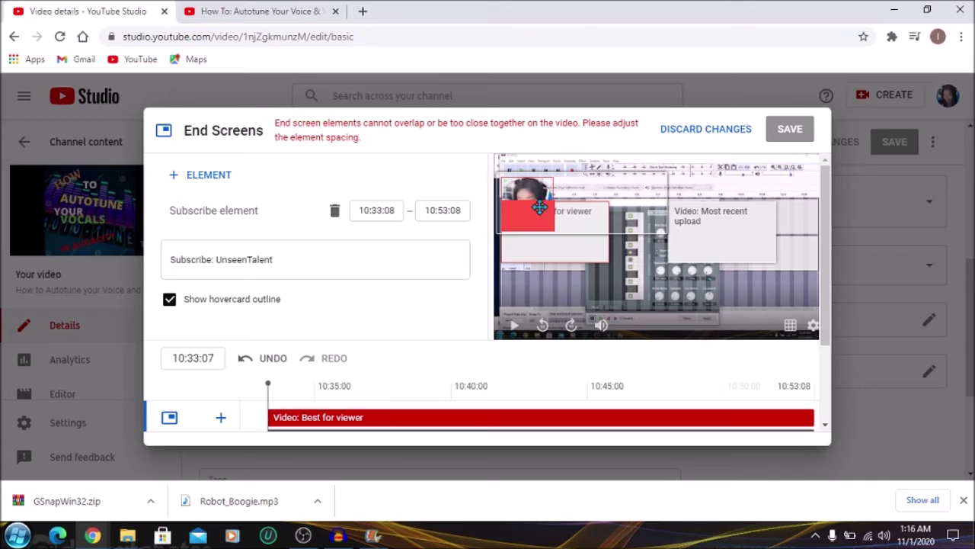
drag(535, 213, 645, 287)
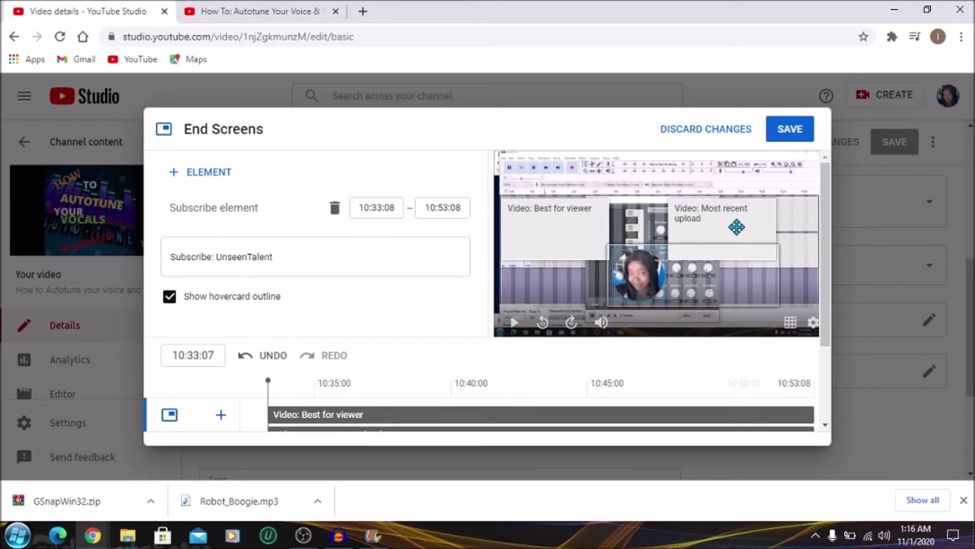
Review the available video choices for the Best for viewer and Most recent upload elements
click(561, 224)
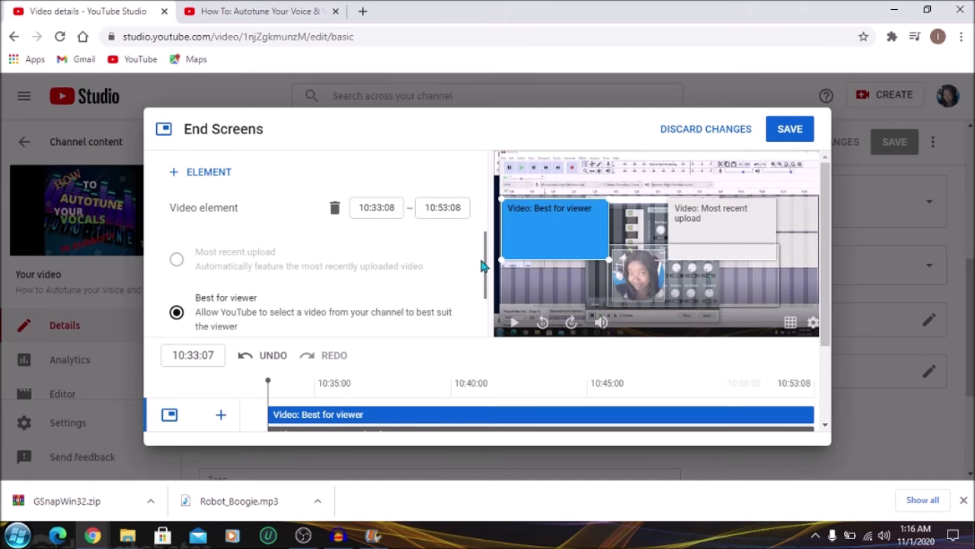
scroll(485, 290, down, 1)
scroll(485, 289, down, 1)
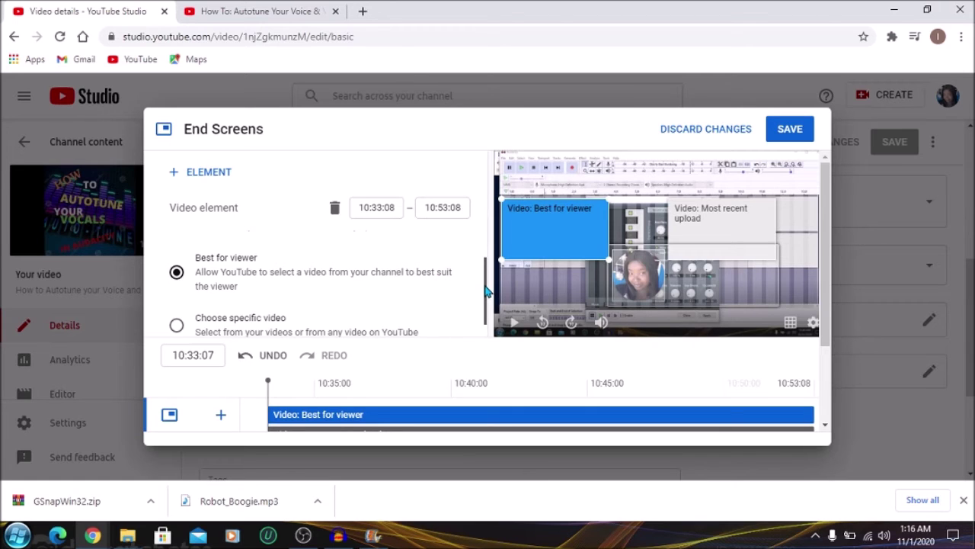
scroll(485, 289, down, 1)
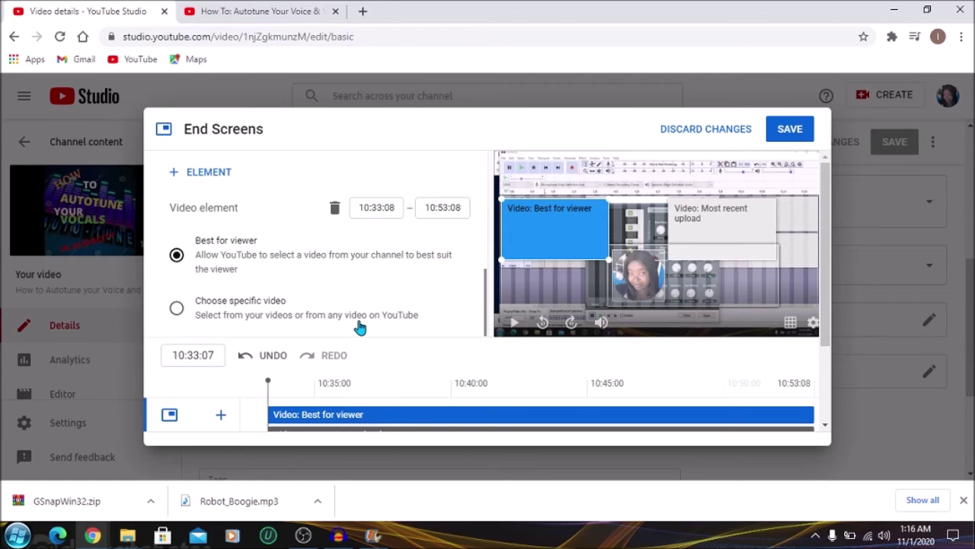
click(705, 233)
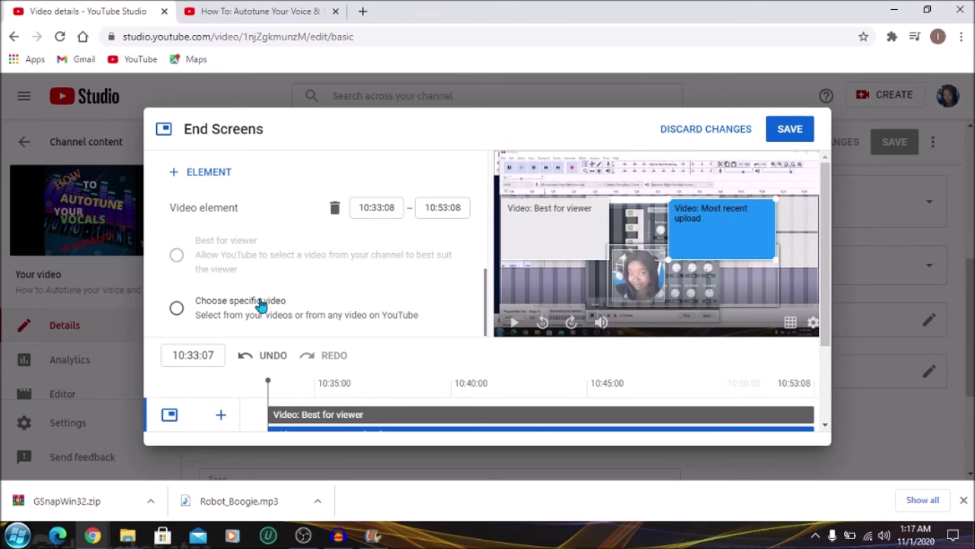
Add a Channel element to the end screen that features the Relaxation Centre channel
click(211, 173)
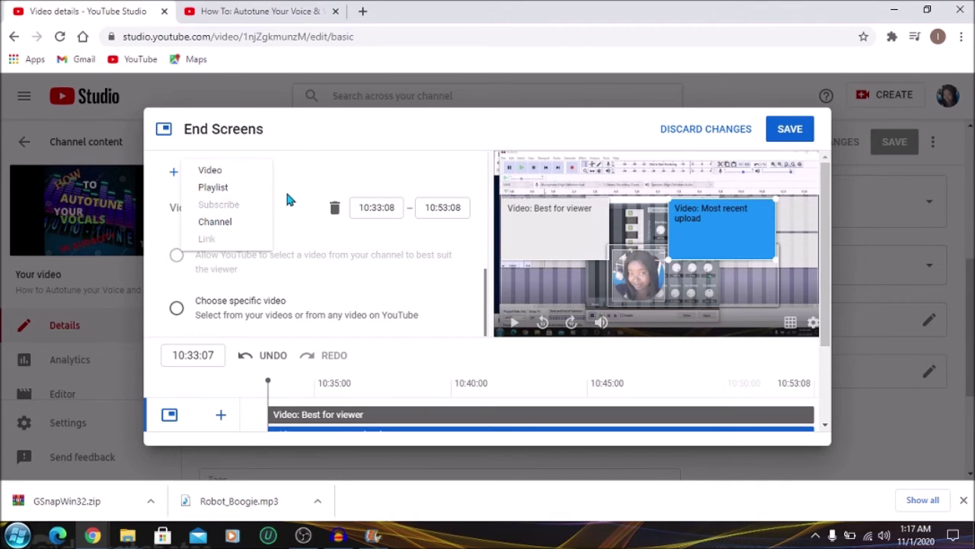
click(214, 222)
text(RELA)
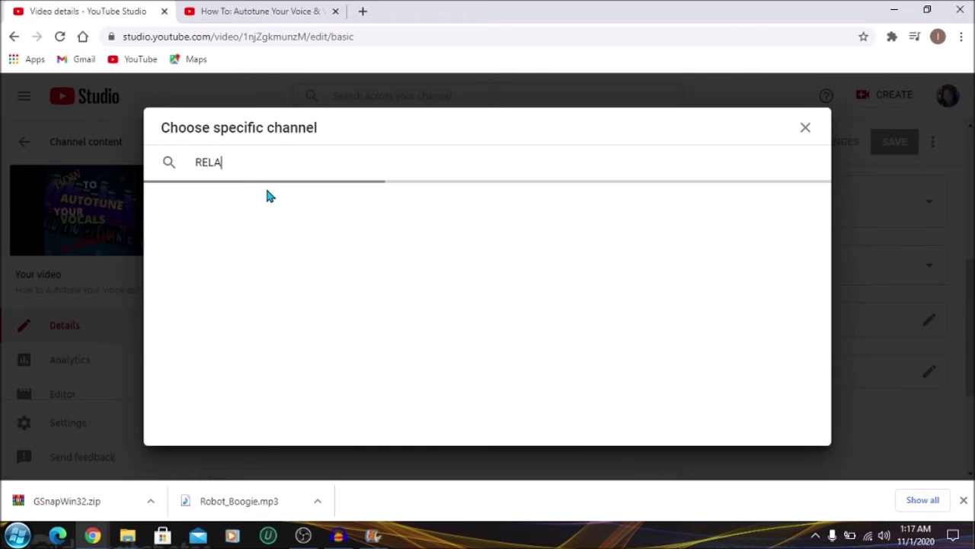
key(BackSpace)
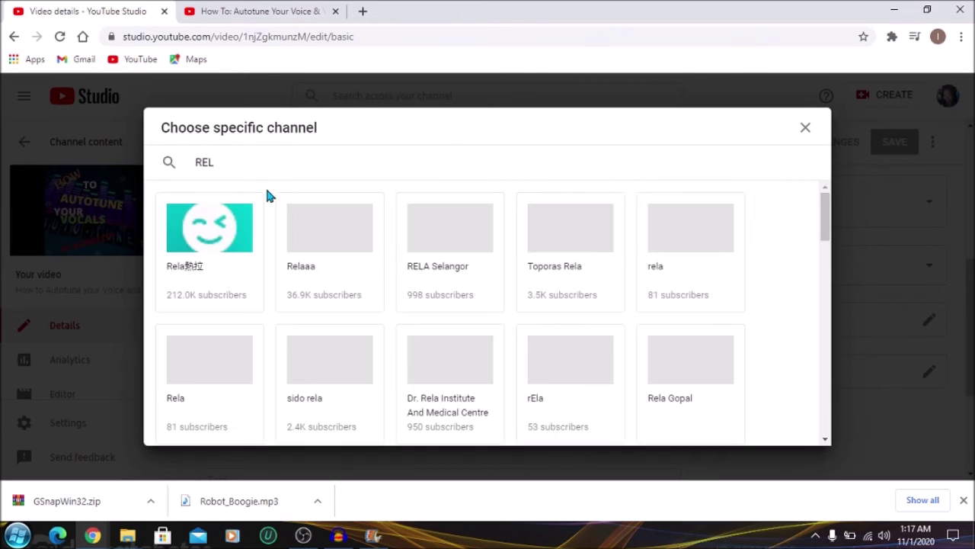
key(BackSpace)
key(BackSpace)
text(relaxation centre)
click(345, 238)
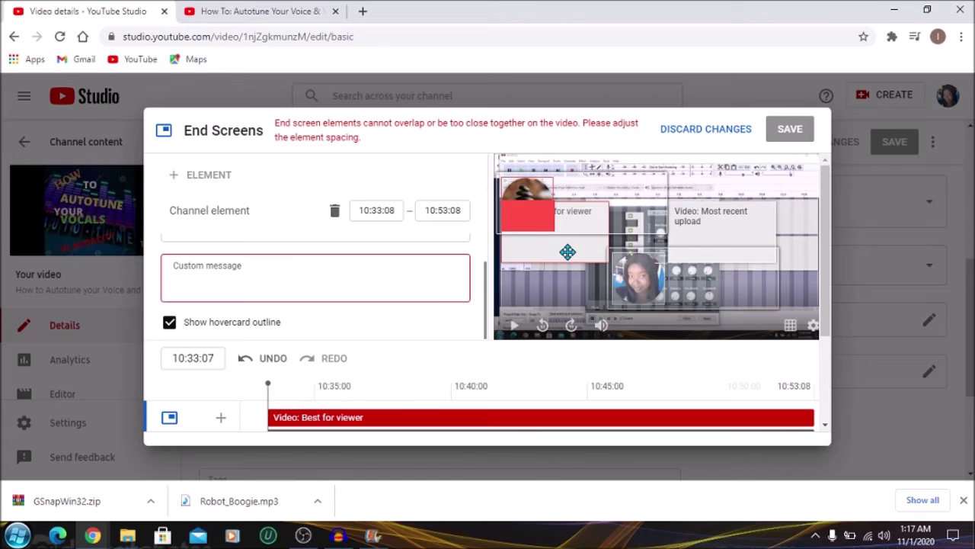
Delete the Best for viewer video element overlapping the channel element and move the Most recent upload element slightly higher in the frame
click(568, 252)
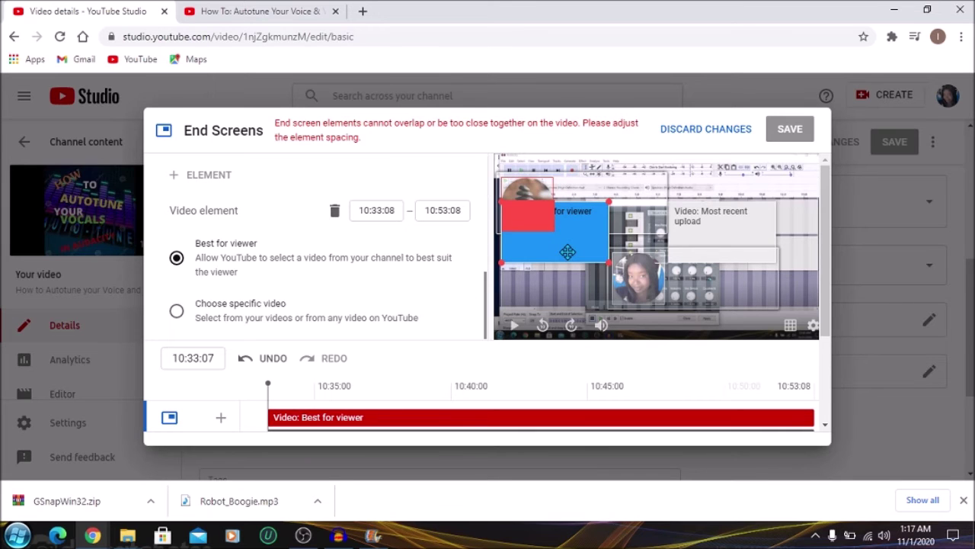
key(Delete)
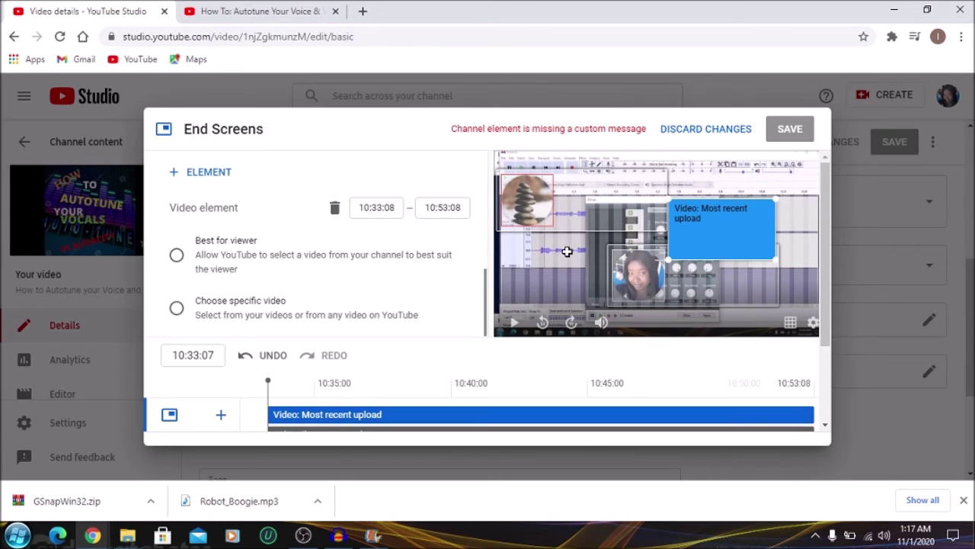
drag(722, 222, 728, 198)
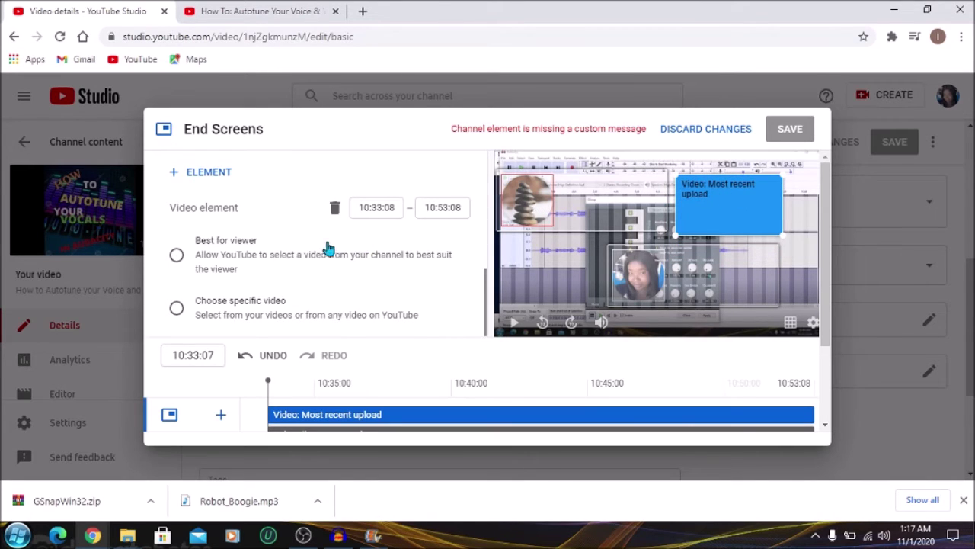
Give the Relaxation Centre channel element the custom message "Subscribe for all your relaxation needs!"
click(535, 194)
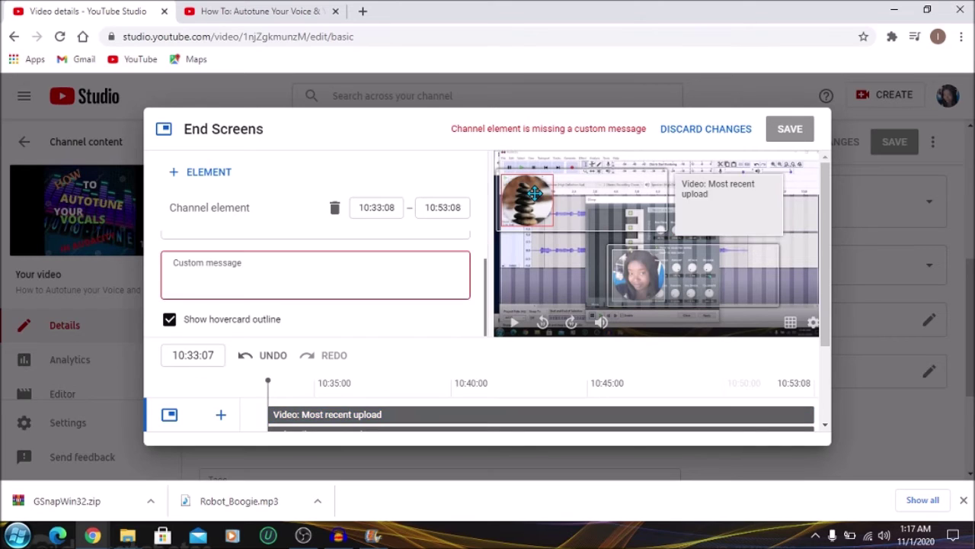
click(211, 262)
text(Sub)
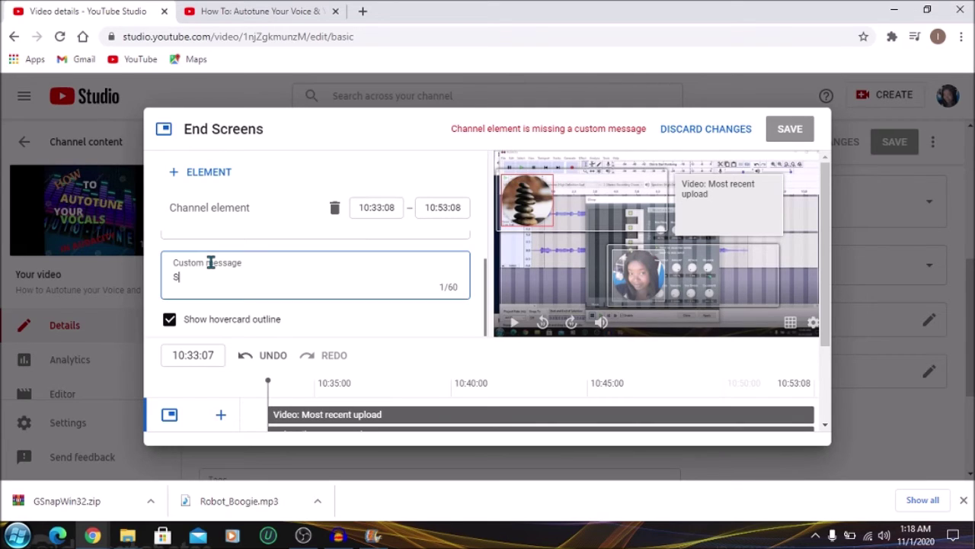
key(BackSpace)
key(BackSpace)
key(BackSpace)
text(For all your relaxation needs)
key(Left)
key(Left)
key(Left)
key(Left)
key(Left)
key(Left)
key(Left)
key(Left)
key(Left)
key(Left)
key(Left)
key(Left)
key(Left)
key(Left)
key(Left)
key(Left)
key(Left)
key(Left)
key(Left)
key(Left)
key(Left)
key(Left)
key(Left)
key(Left)
key(Left)
key(Left)
key(Left)
key(Left)
text(Subsc)
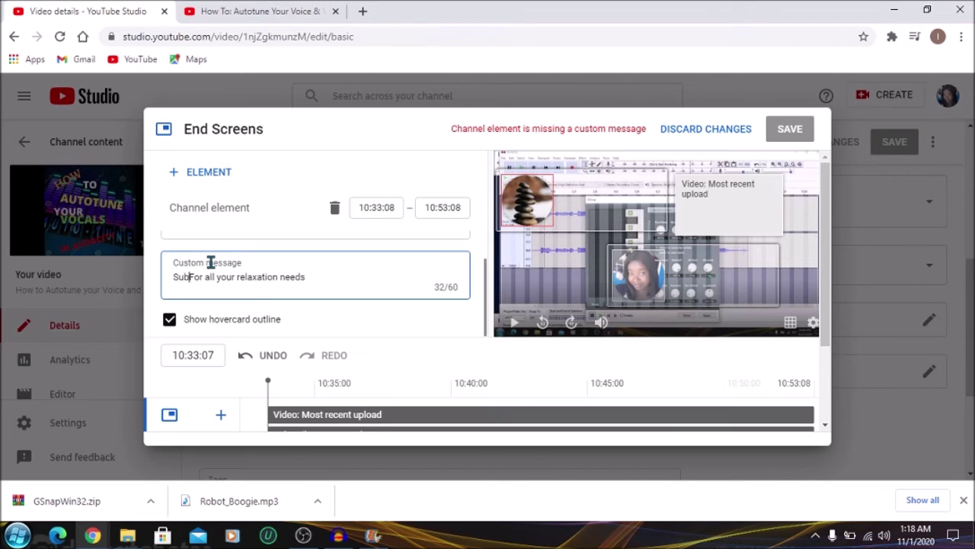
text(ribe)
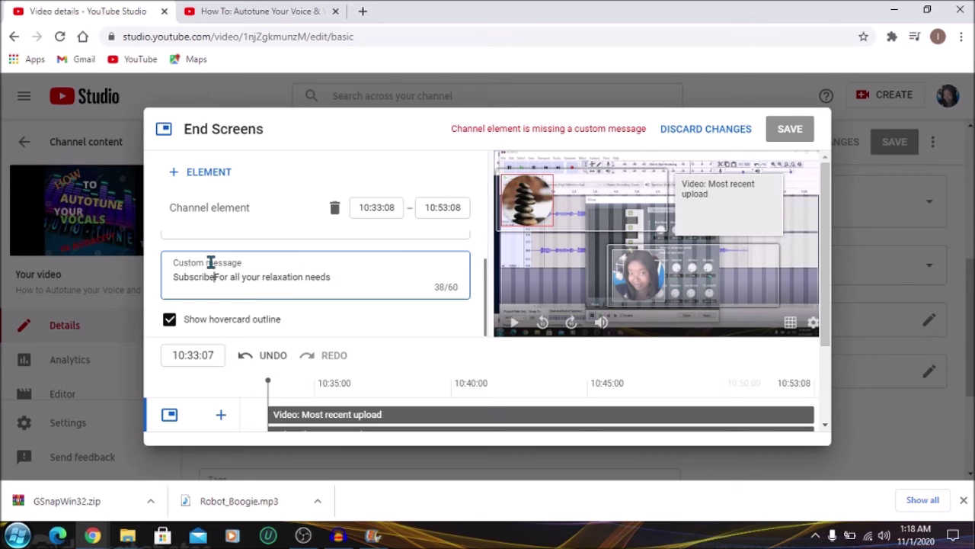
key(Delete)
text(f)
text(!)
click(204, 230)
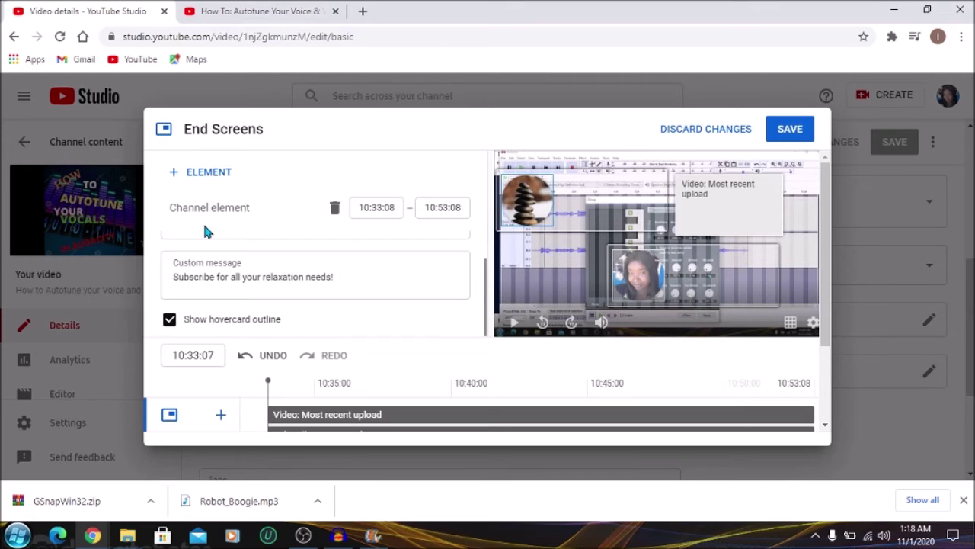
scroll(205, 231, up, 1)
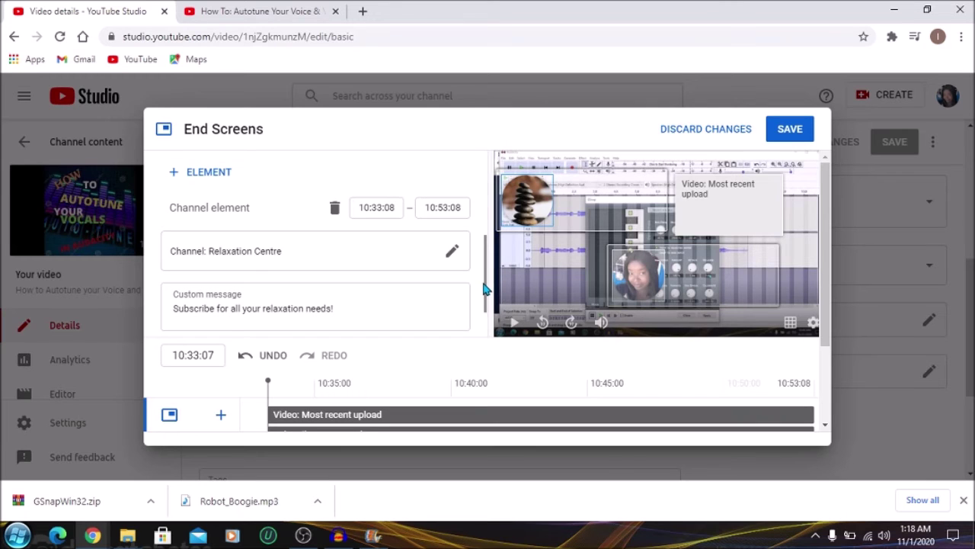
mouse_move(485, 289)
mouse_down()
mouse_move(486, 318)
mouse_move(485, 272)
mouse_up()
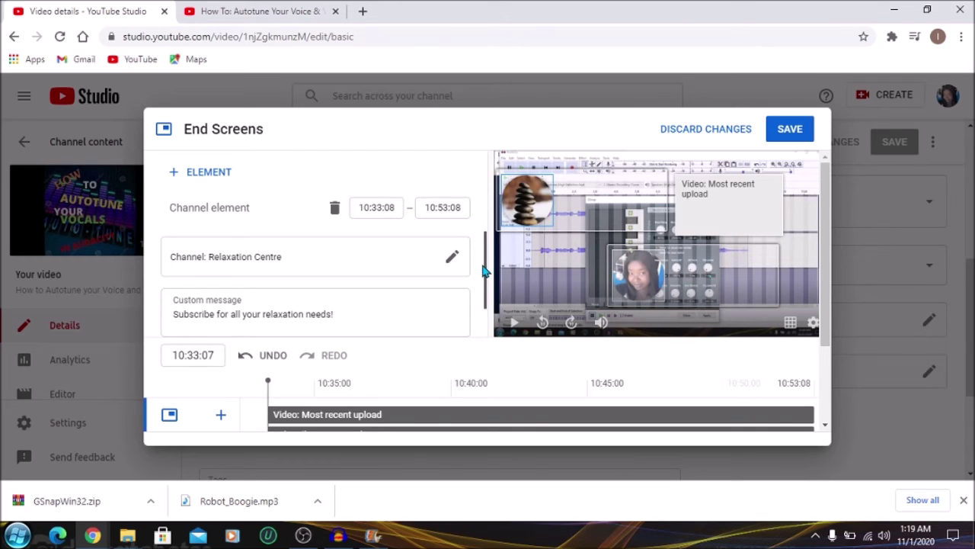
Change the Most recent upload video element to Best for viewer and shift it slightly right in the video frame
click(733, 194)
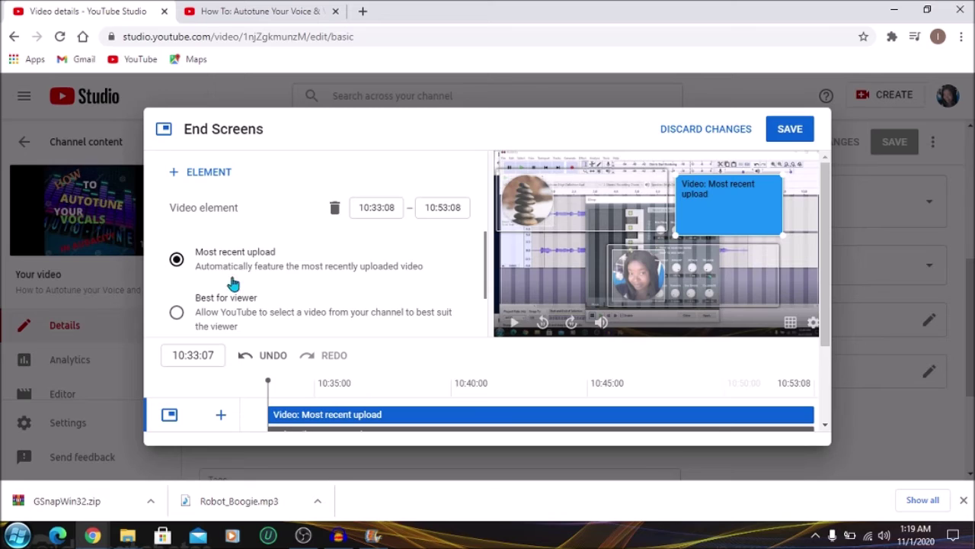
click(177, 313)
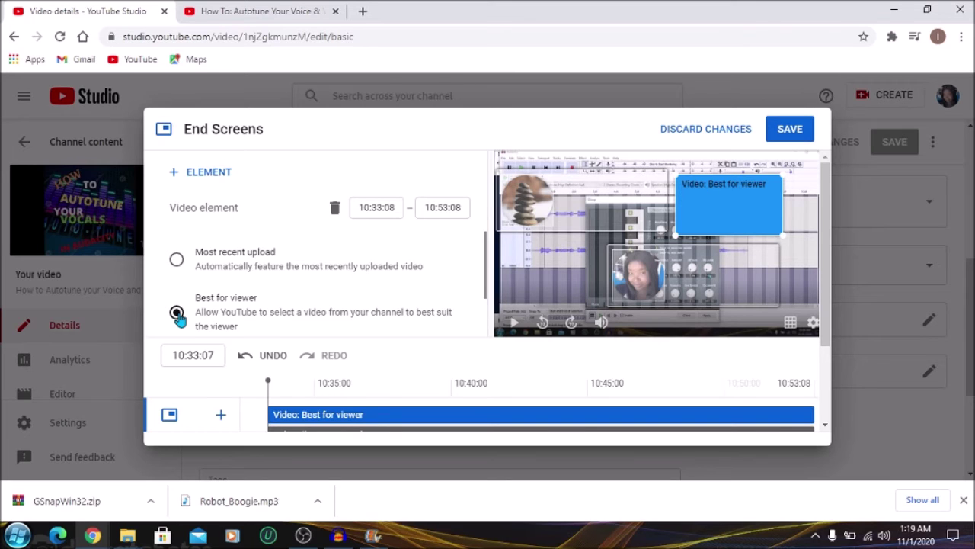
scroll(534, 354, down, 1)
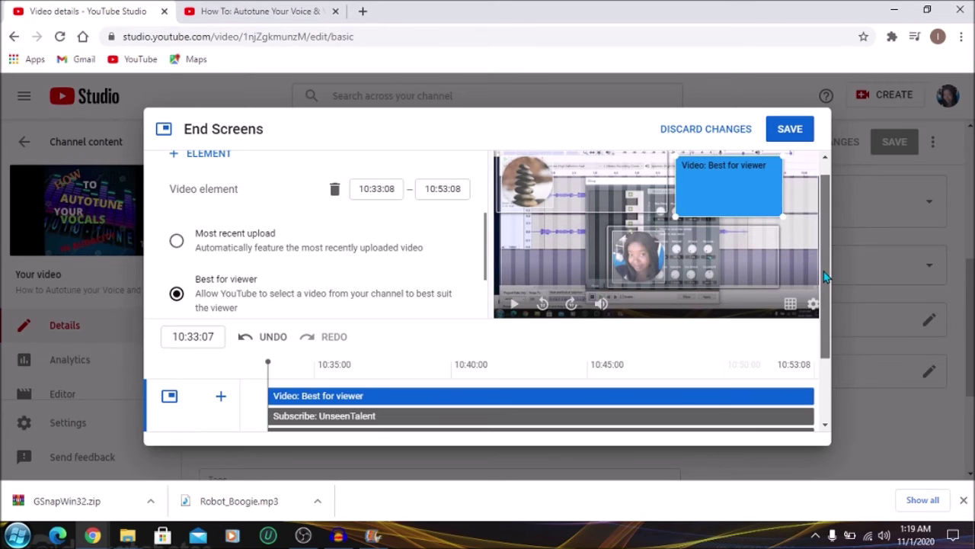
scroll(824, 272, up, 1)
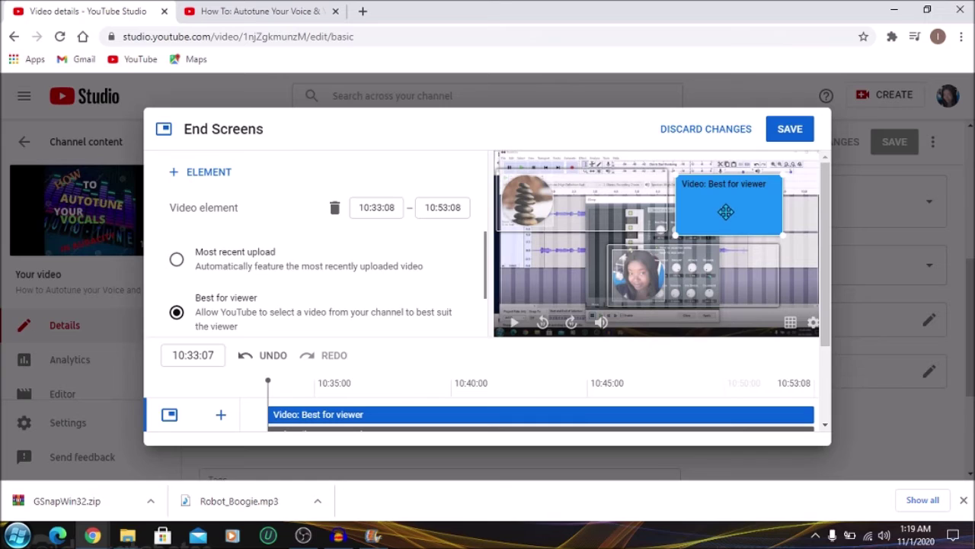
drag(725, 212, 739, 211)
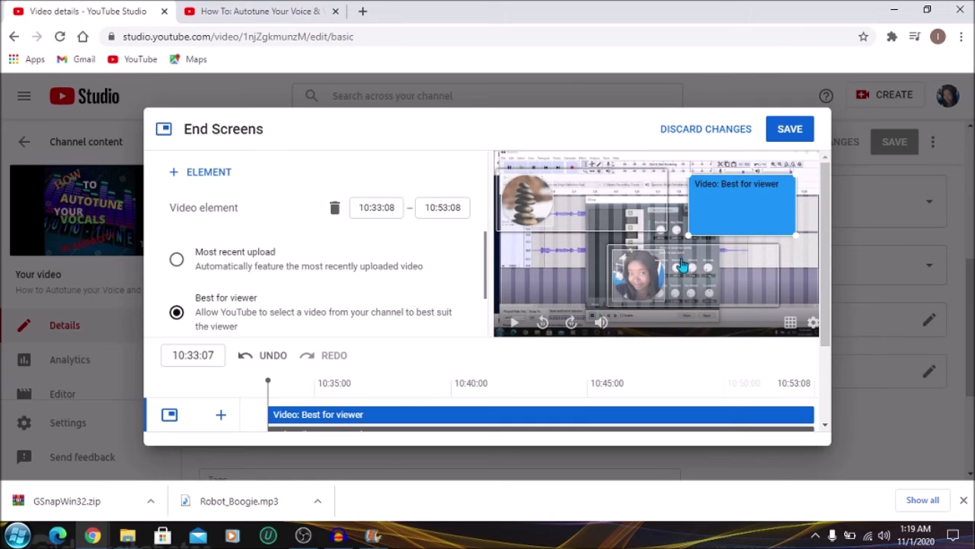
Move the Subscribe element to the video frame's right edge and add another video element featuring the most recent upload
drag(682, 263, 791, 263)
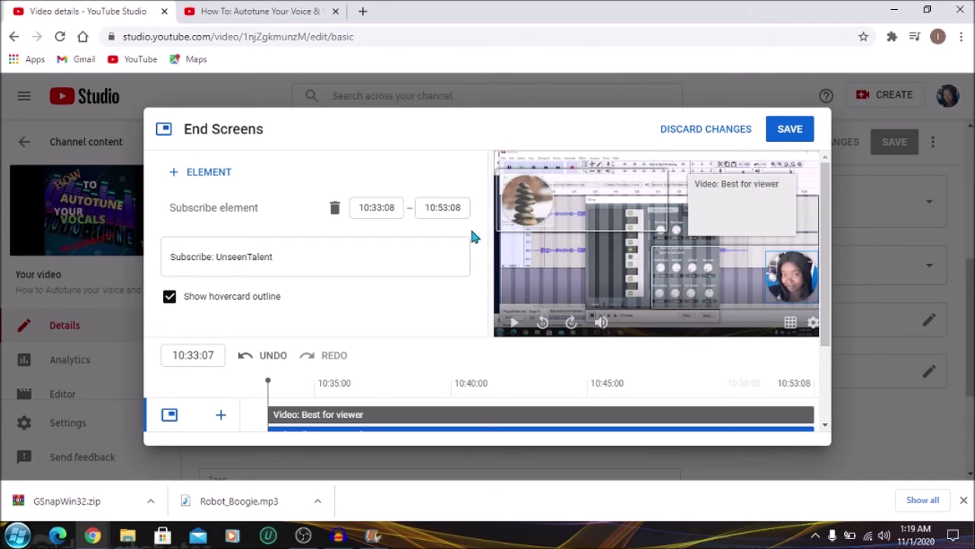
click(204, 172)
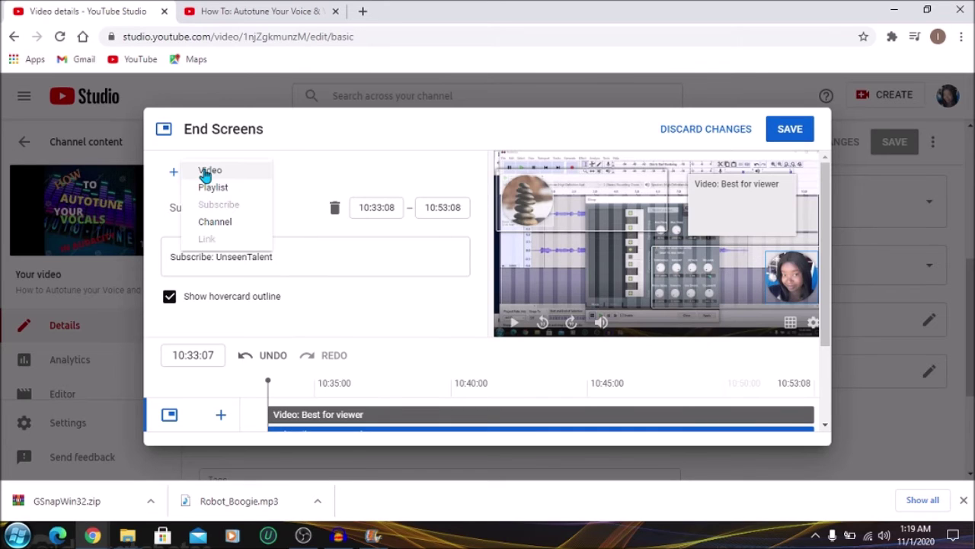
click(210, 172)
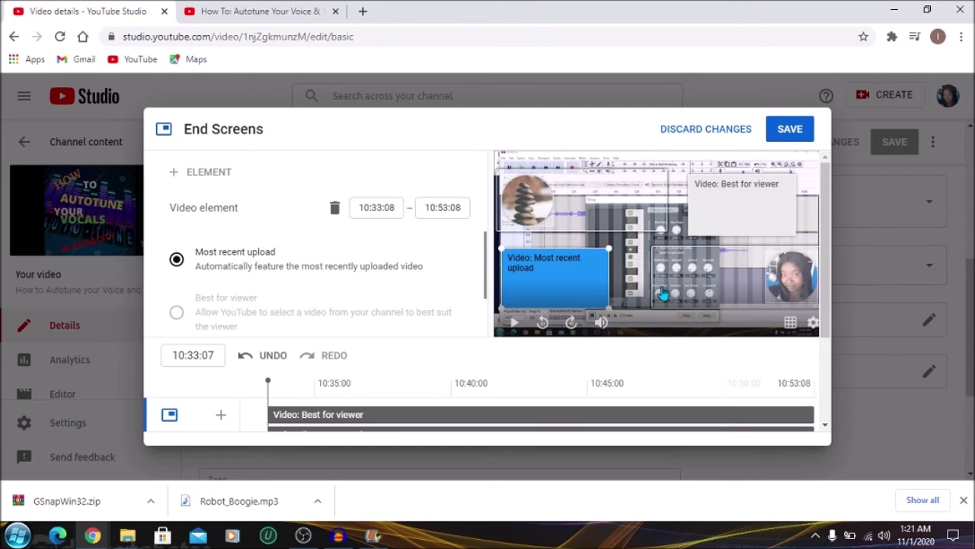
Review the four end screen elements on the timeline and play the end screen preview
scroll(827, 374, down, 2)
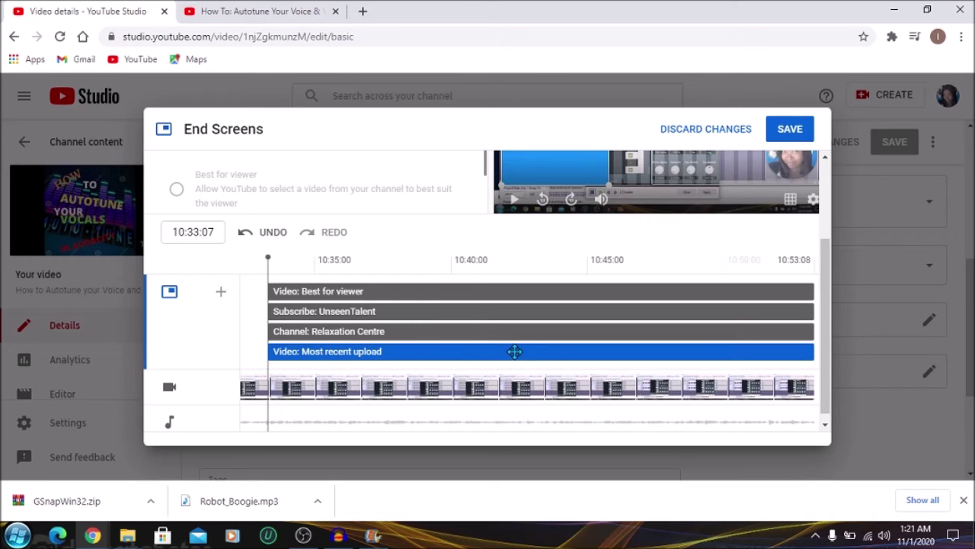
click(365, 351)
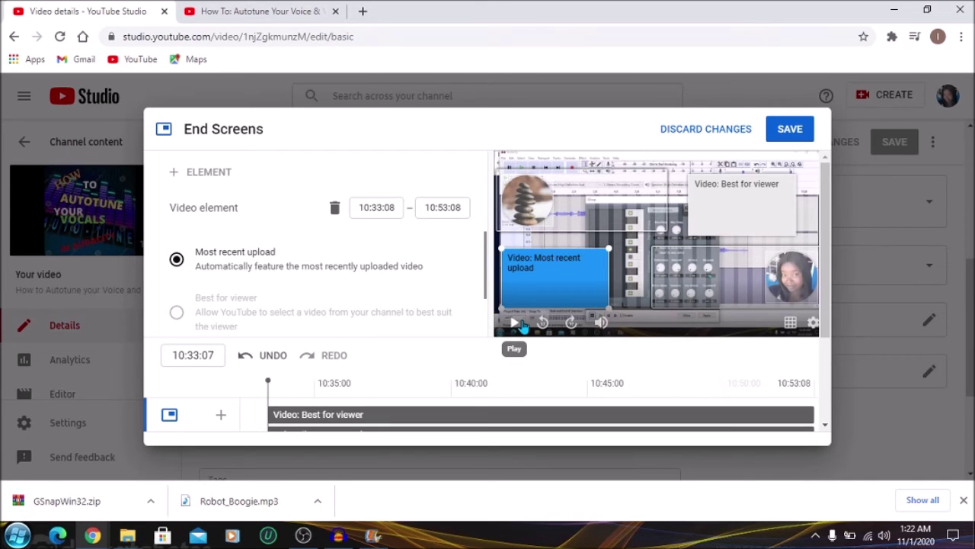
click(512, 324)
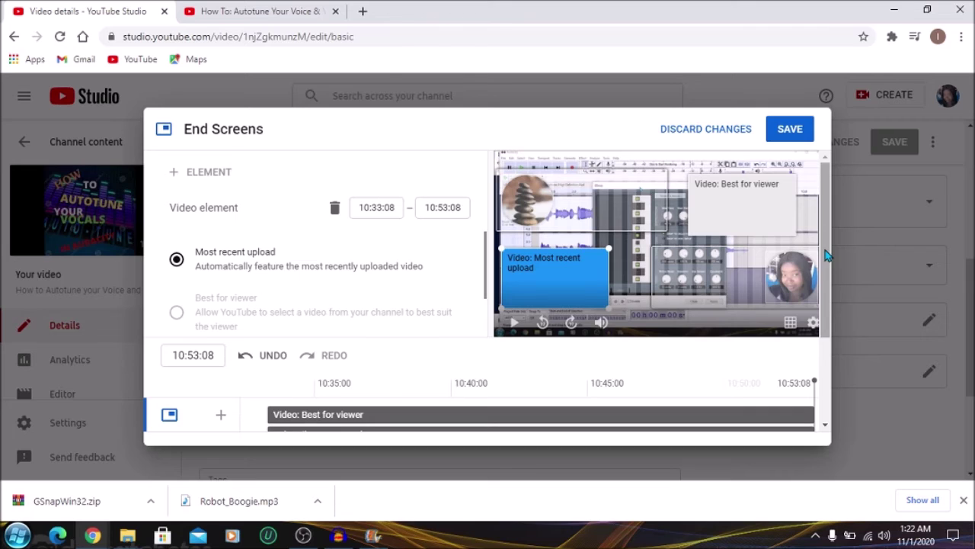
Shorten all four end screen elements on the timeline so that each one starts at 10:38:08
drag(827, 255, 826, 281)
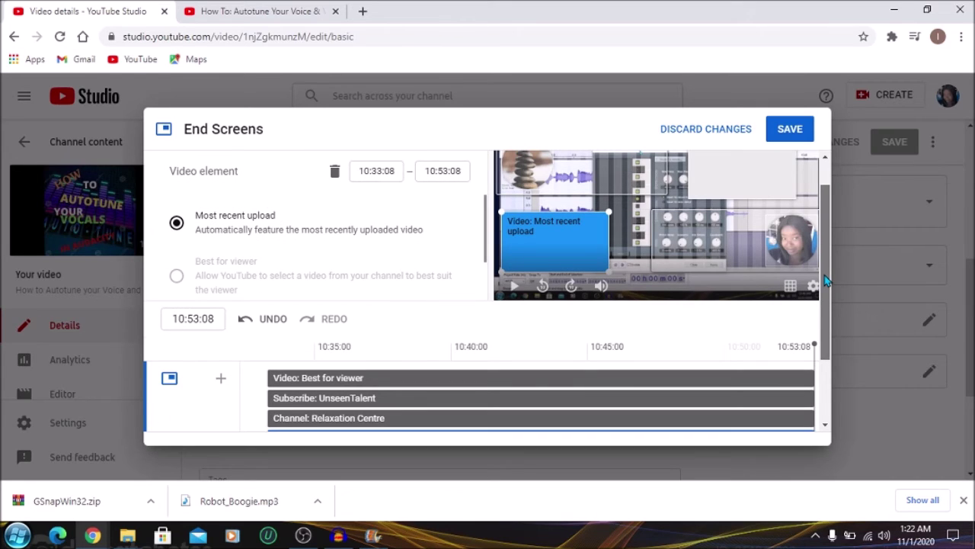
drag(827, 280, 827, 308)
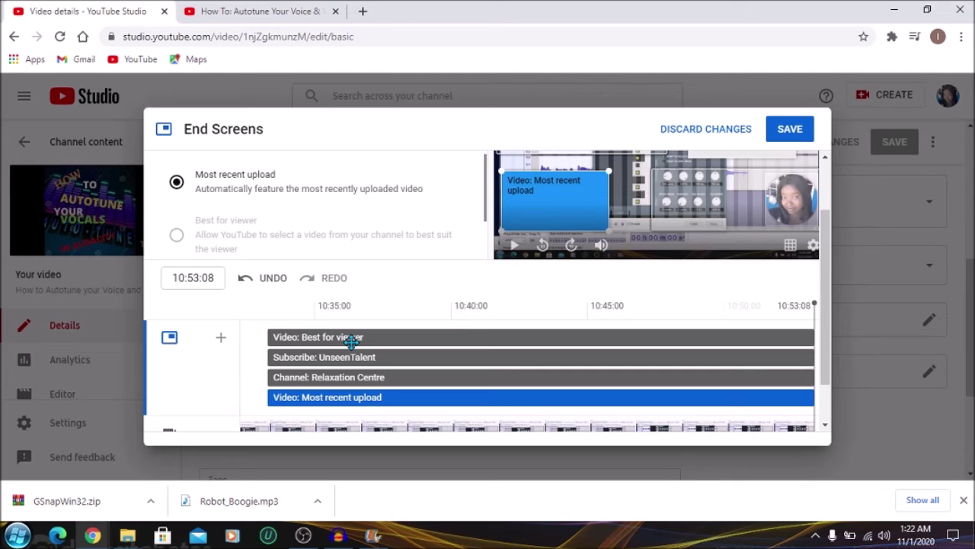
click(351, 340)
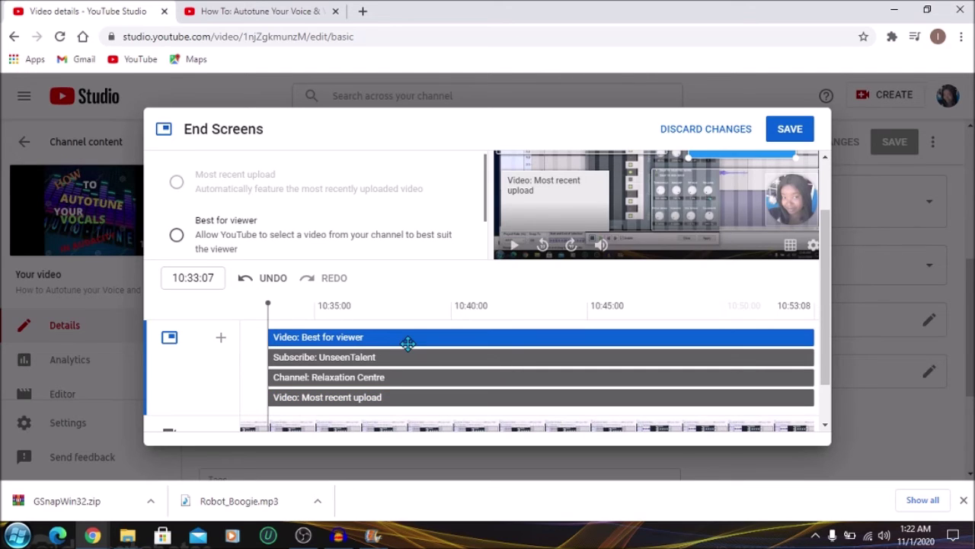
drag(490, 338, 469, 342)
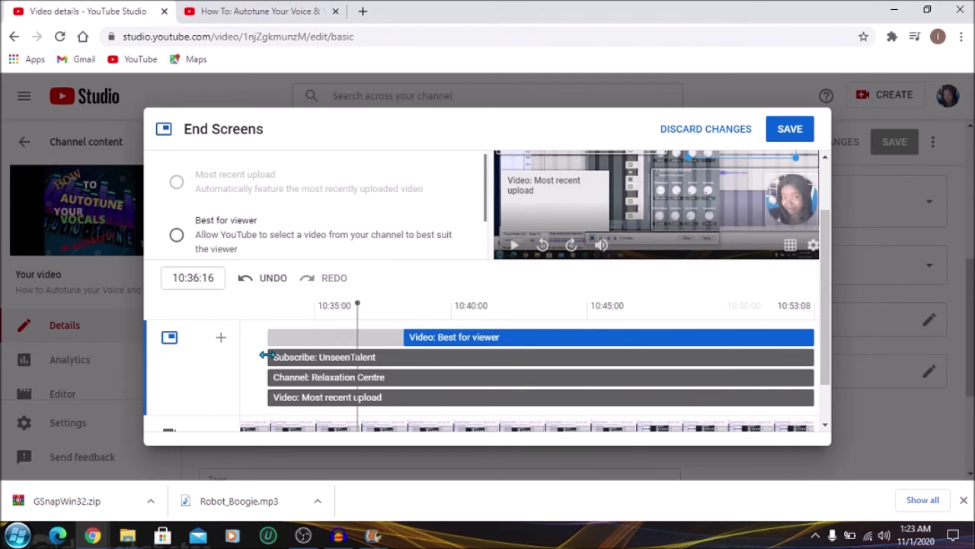
drag(267, 355, 404, 356)
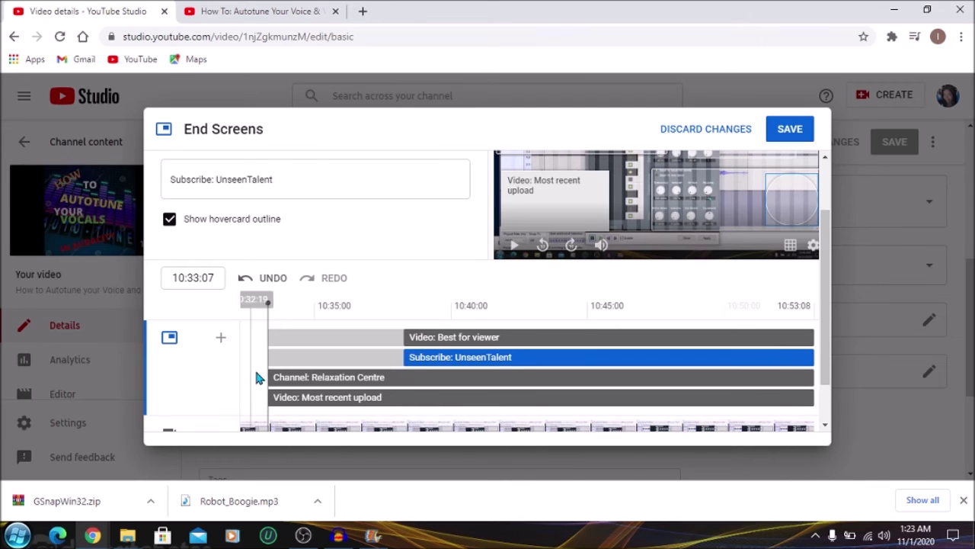
drag(267, 377, 402, 376)
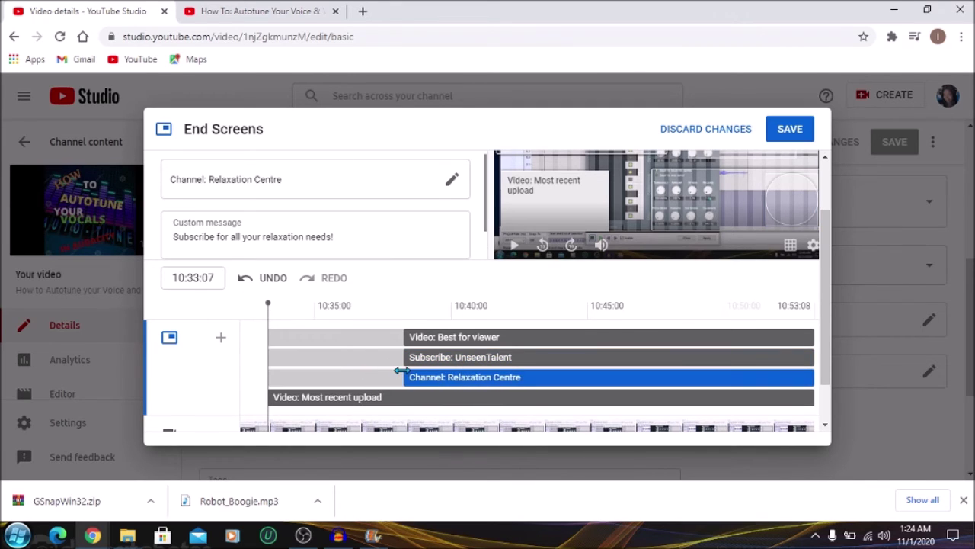
click(266, 396)
drag(267, 396, 404, 391)
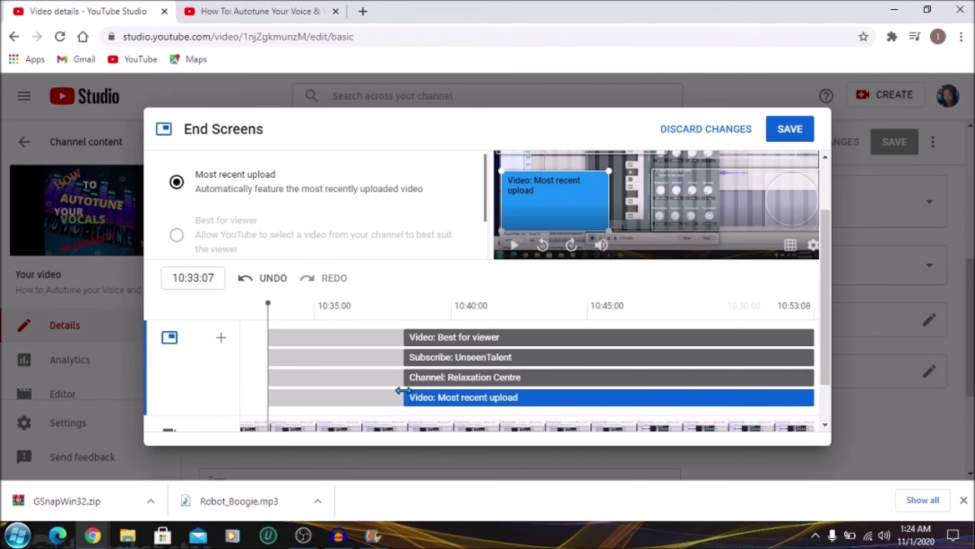
Play the end screen preview with the shortened elements and save the end screen
scroll(514, 326, up, 1)
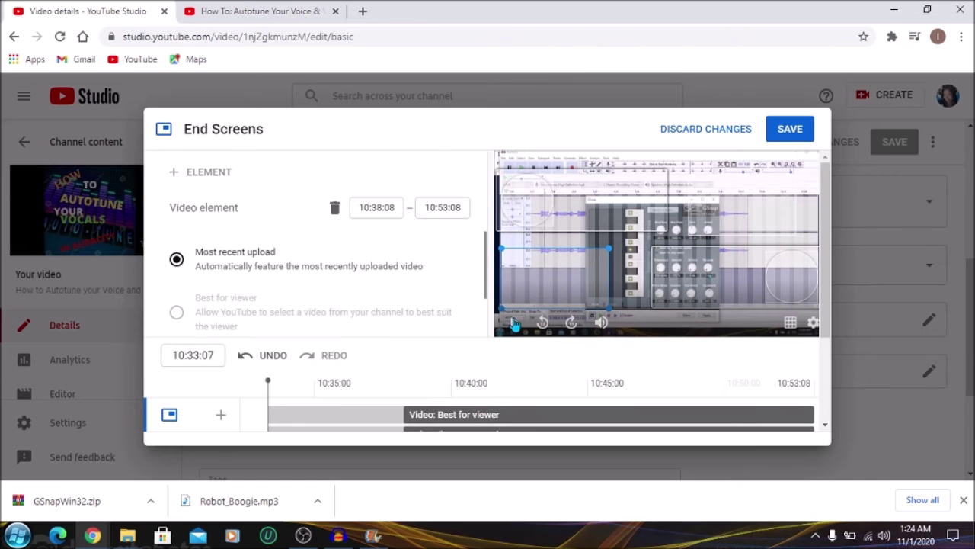
click(514, 326)
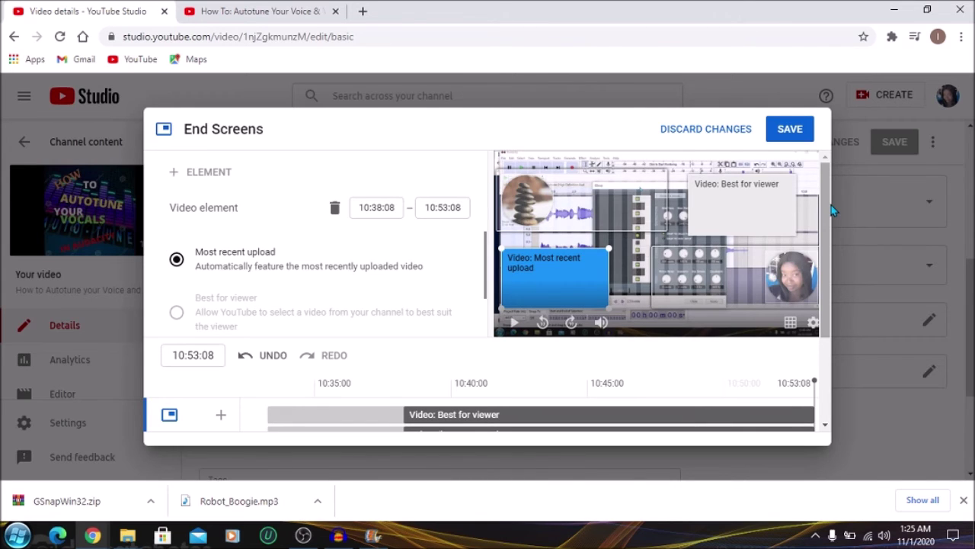
click(788, 128)
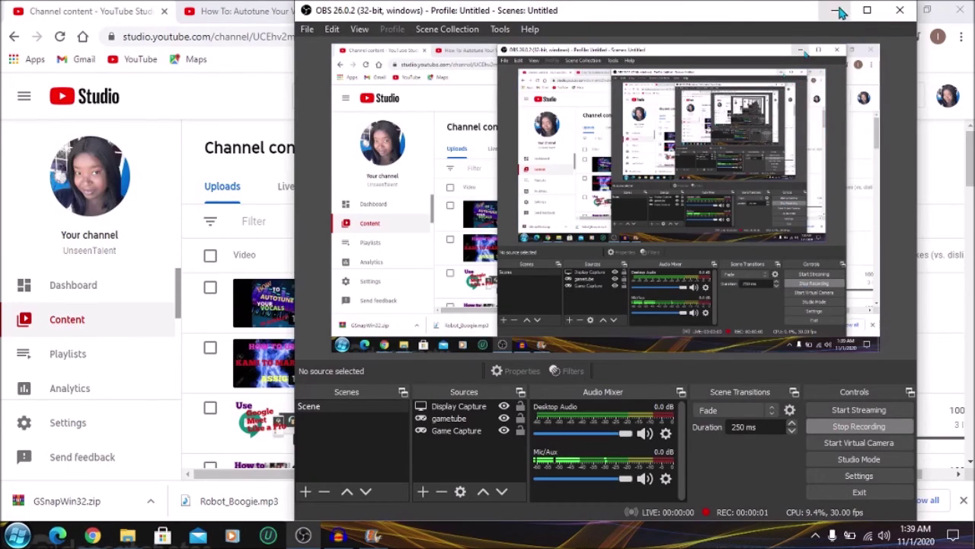
Minimize the OBS window and open the card editor for the How to Use Kami to Mark Assignments video
click(836, 10)
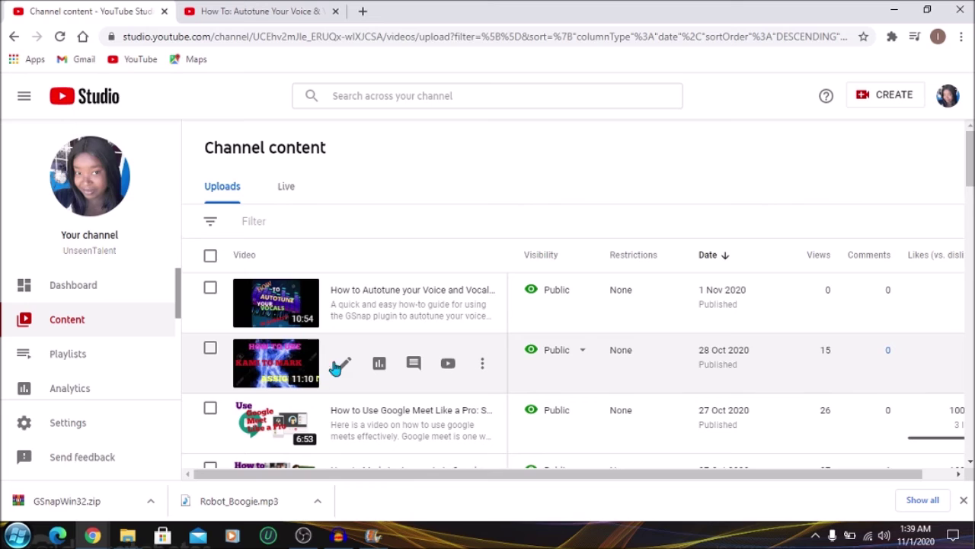
click(347, 365)
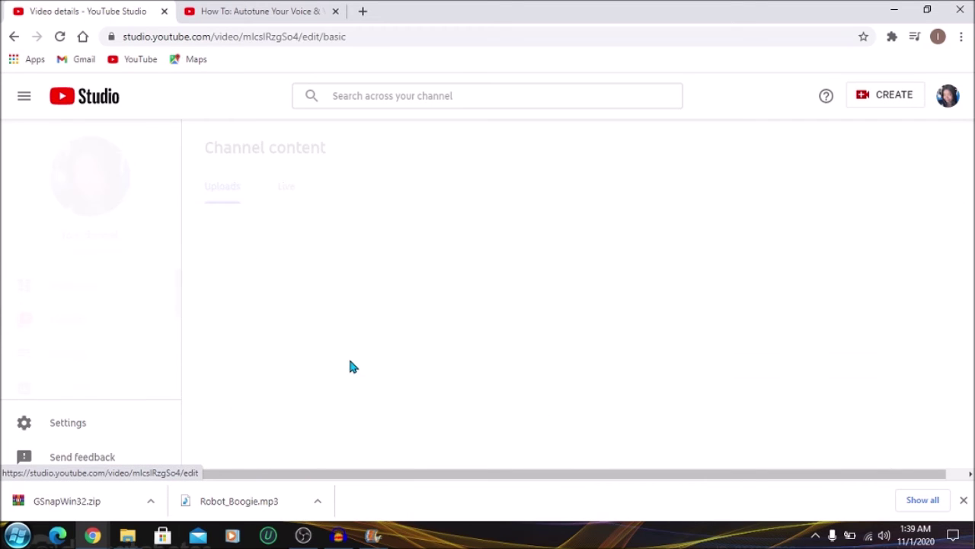
scroll(440, 320, down, 1)
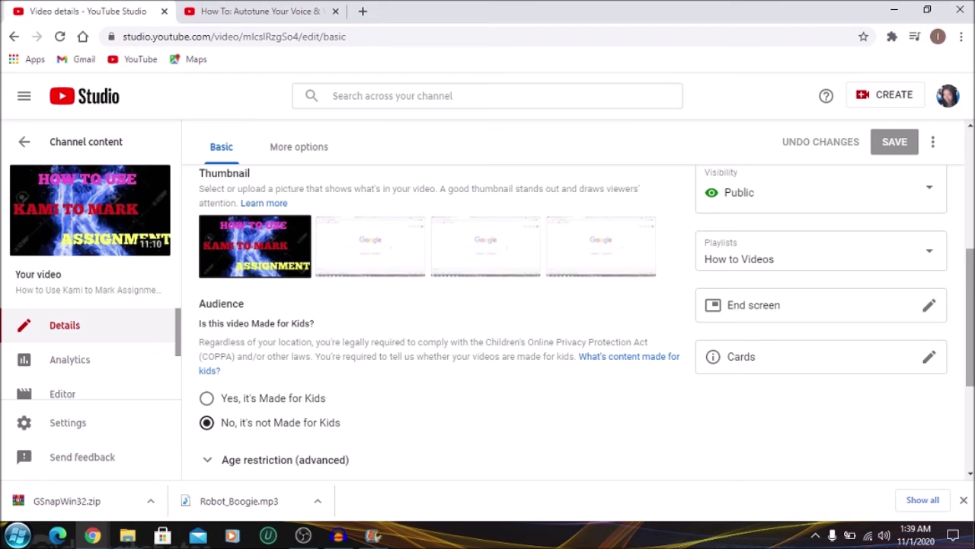
click(930, 363)
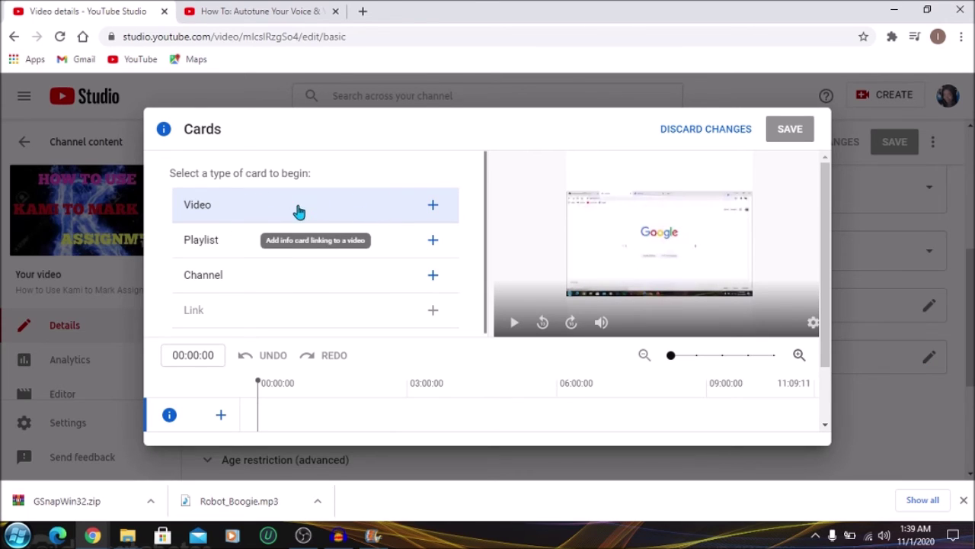
Add a channel card, searching for "relaxation centre" and choosing the Relaxation Centre channel with the stacked stones picture
click(321, 288)
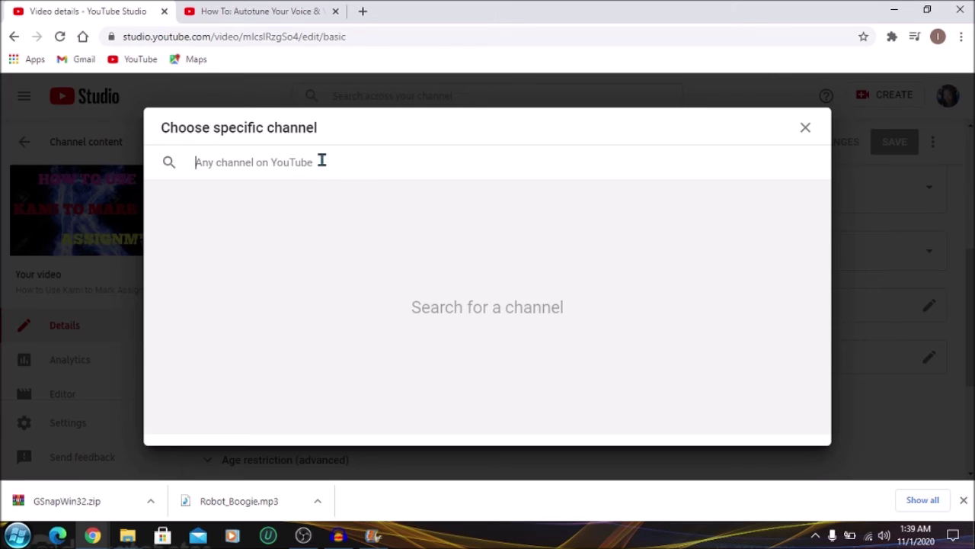
text(rela)
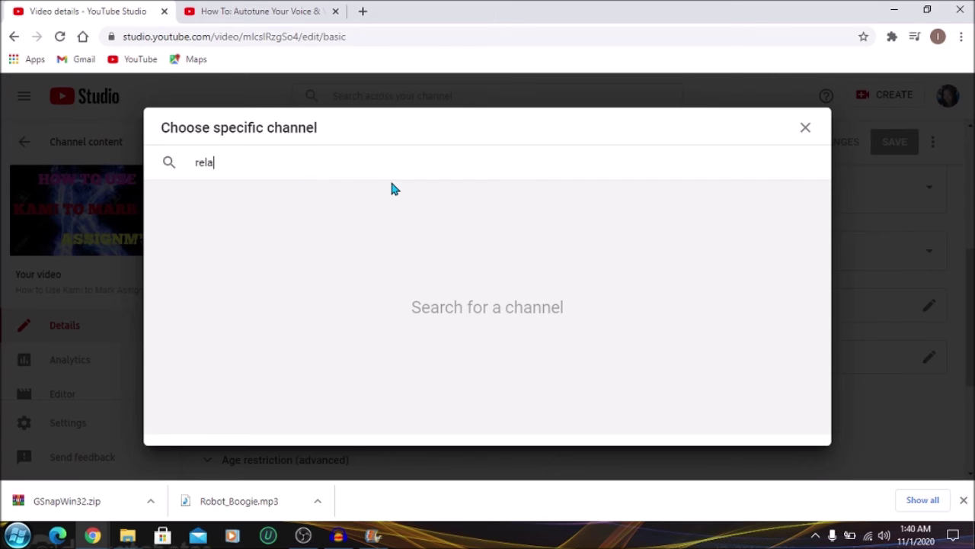
text(xation)
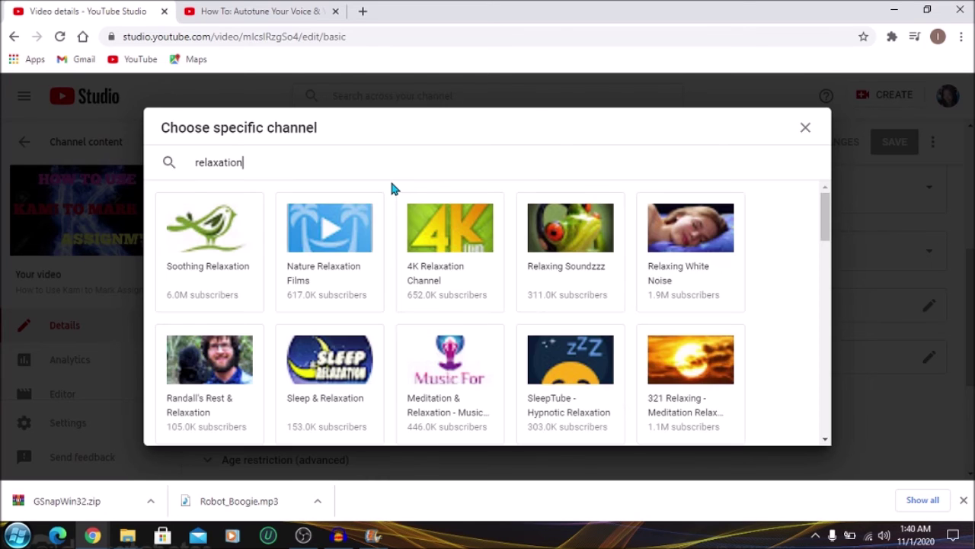
text( centre)
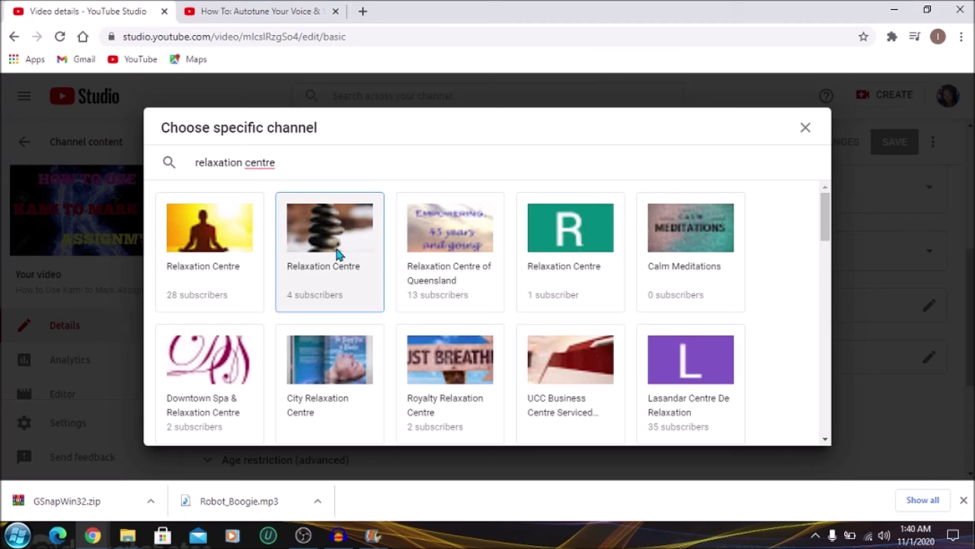
click(338, 254)
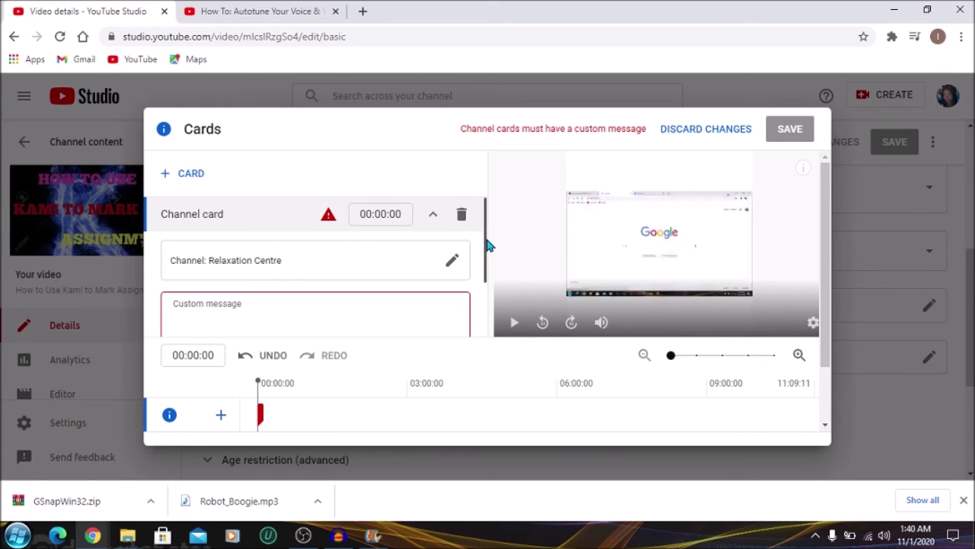
Give the Relaxation Centre channel card the custom message "Subscribe for Relaxation"
drag(487, 248, 487, 292)
click(258, 230)
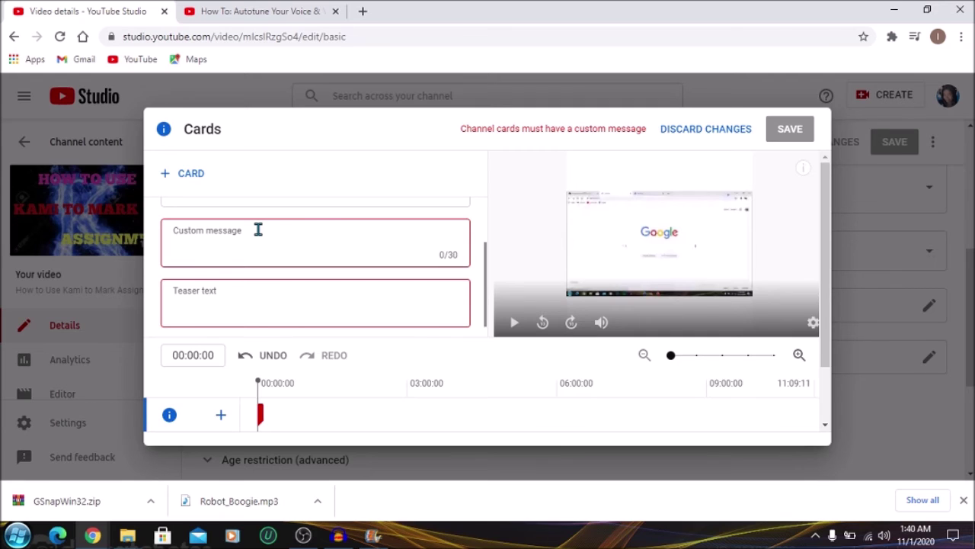
text(Su)
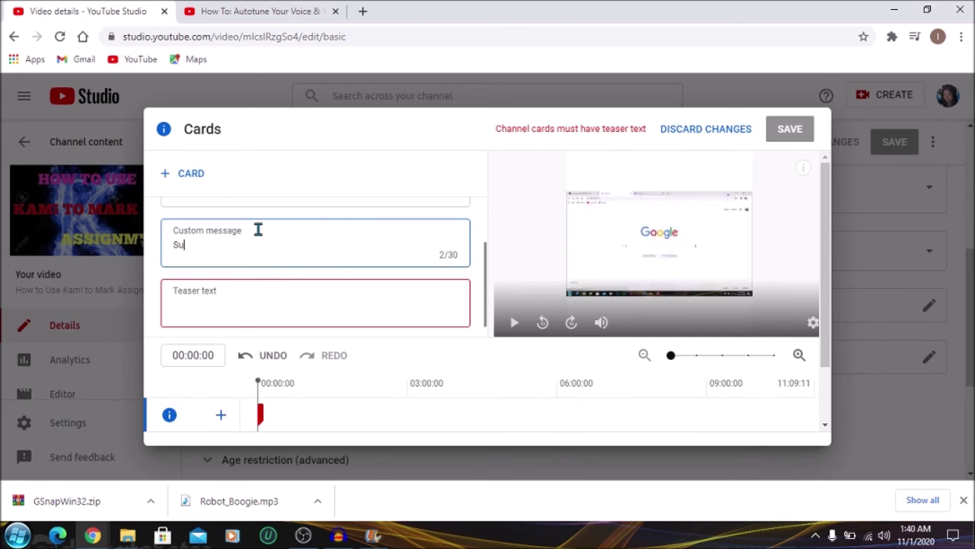
text(bscribe for relaxation)
click(234, 245)
key(BackSpace)
text(R)
Set the Relaxation Centre card's teaser text to "Fall asleep easily!"
click(195, 291)
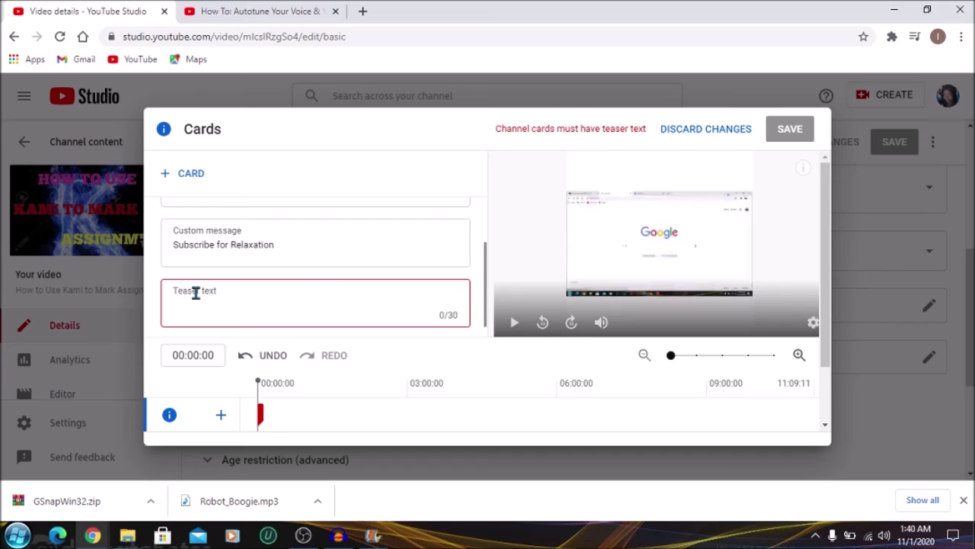
text(Fall)
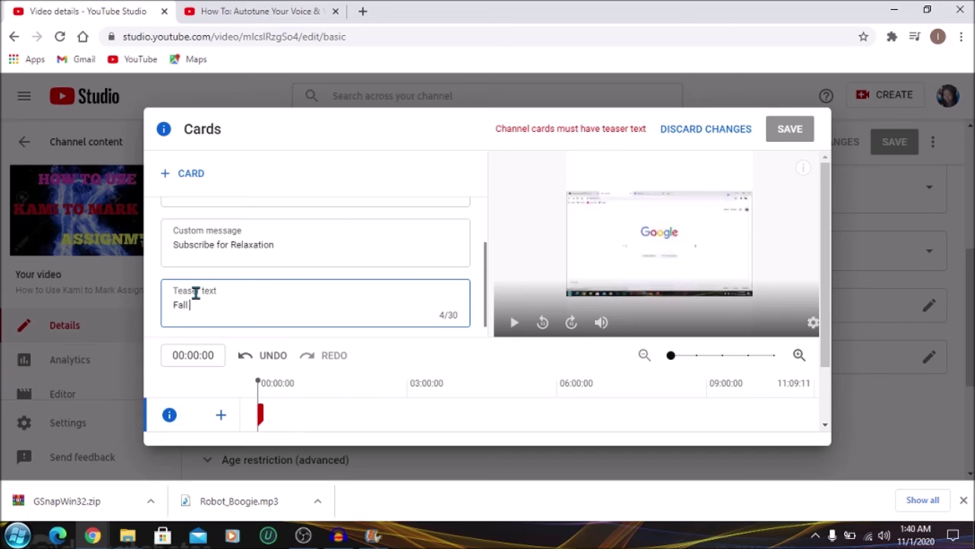
text( asleep)
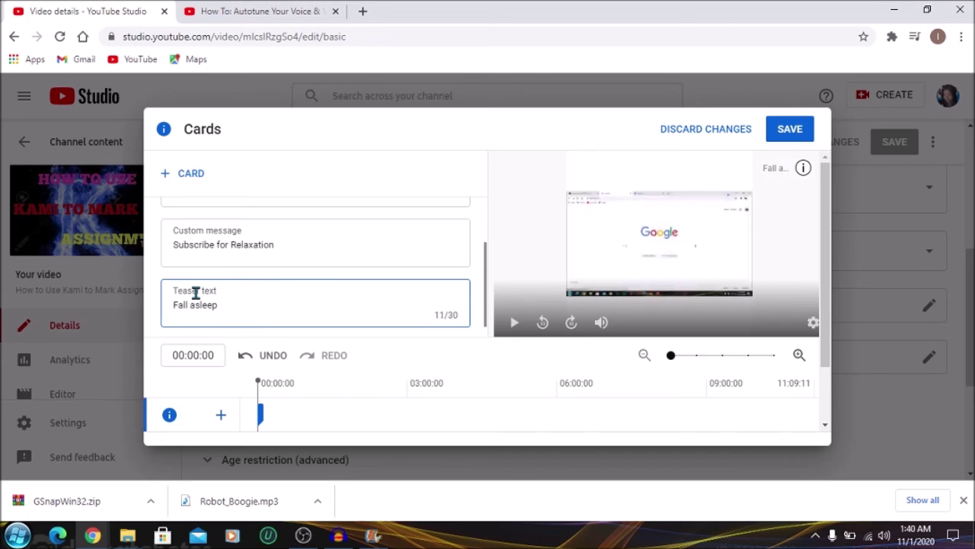
text( easily)
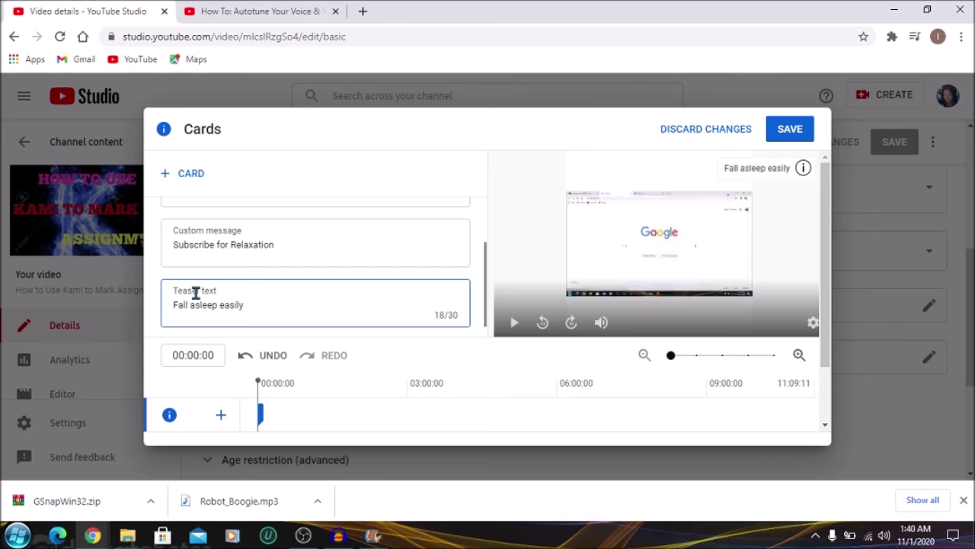
text(!)
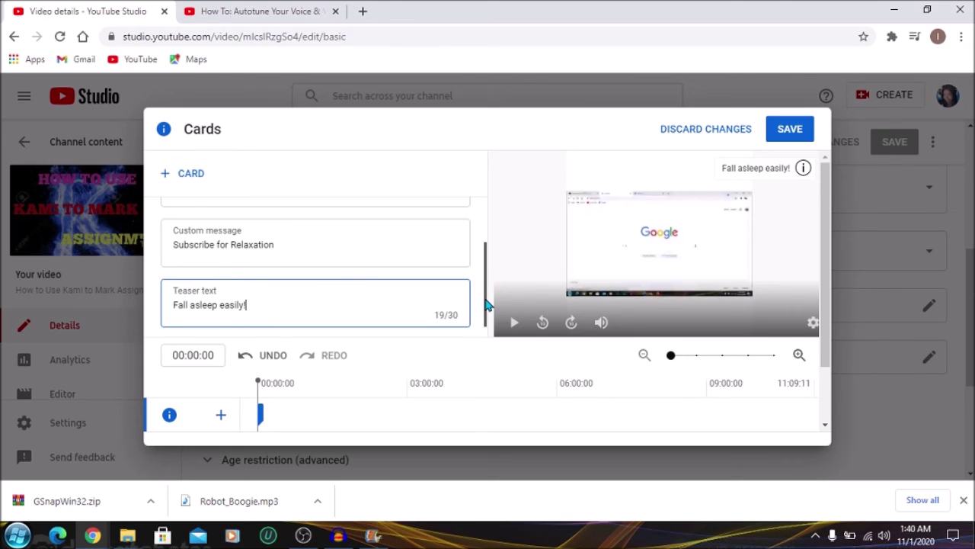
Review the Relaxation Centre card's settings and expand the card in the video preview
drag(487, 305, 484, 233)
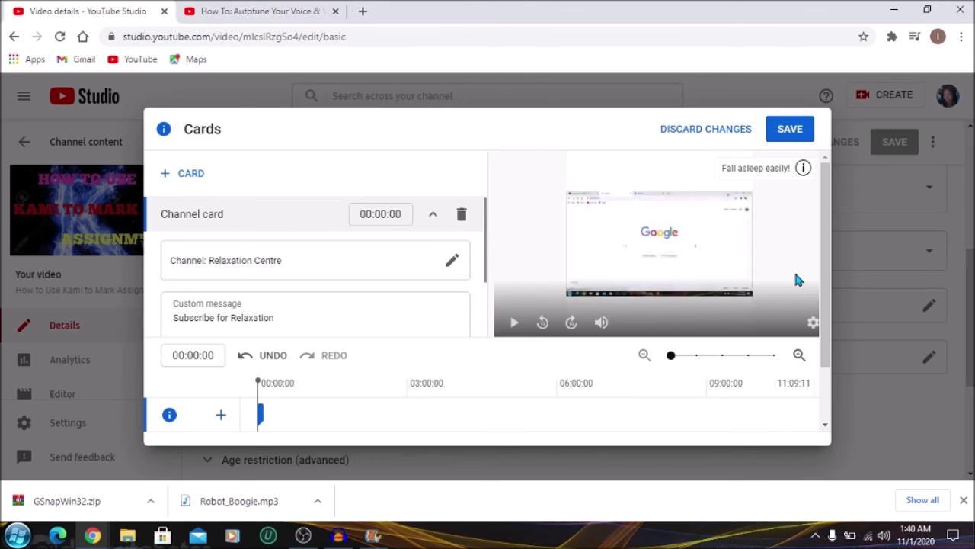
drag(826, 307, 823, 266)
click(800, 169)
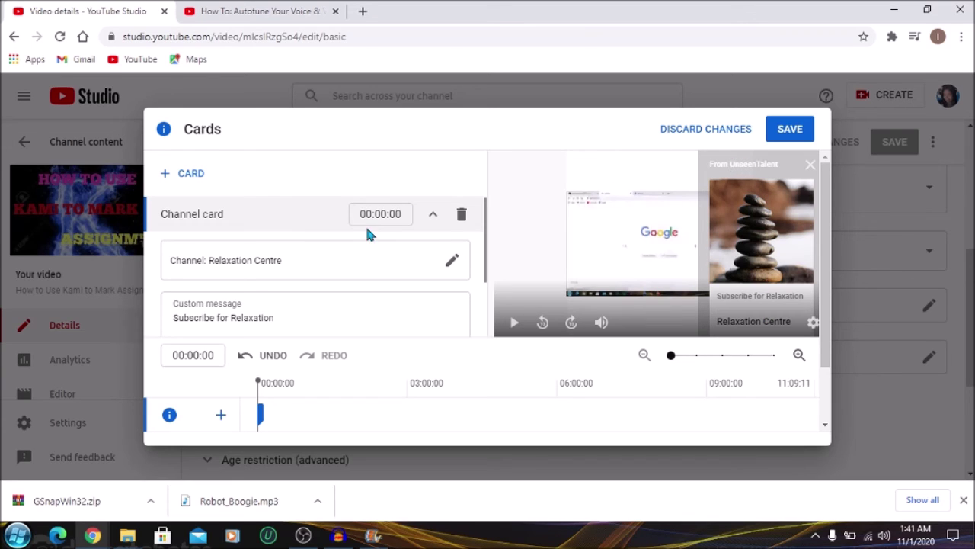
Add a second channel card, searching for "education central" and choosing the Education Central channel with the green chalkboard picture
click(175, 176)
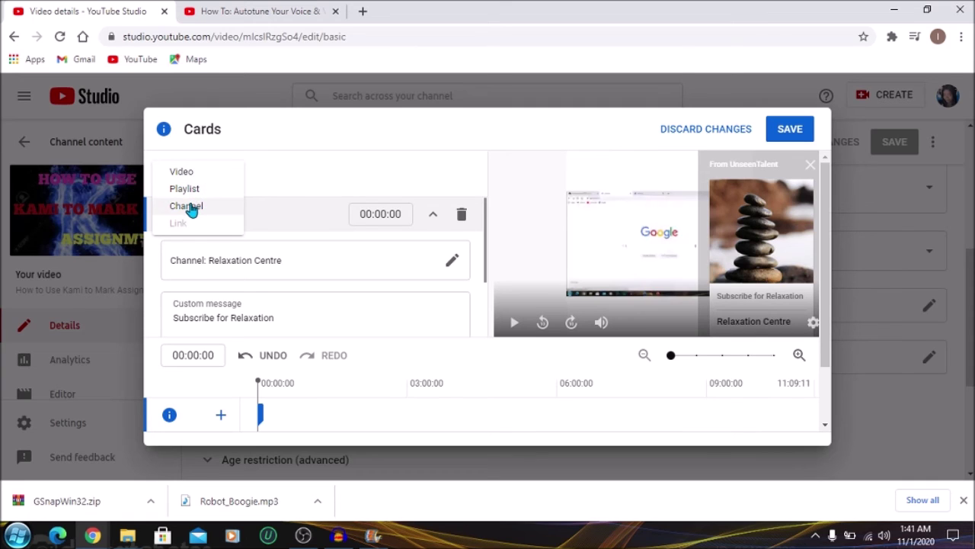
click(190, 206)
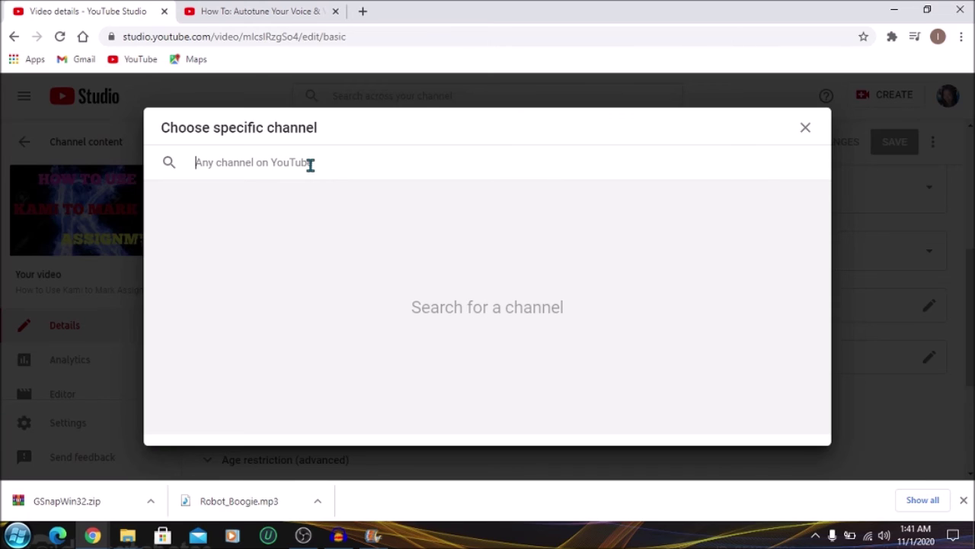
text(educa)
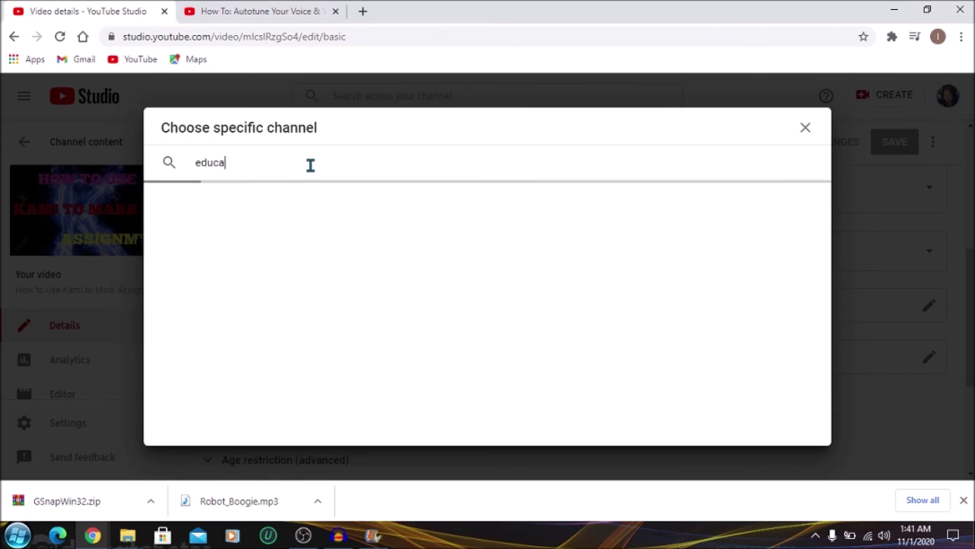
text(tion ce)
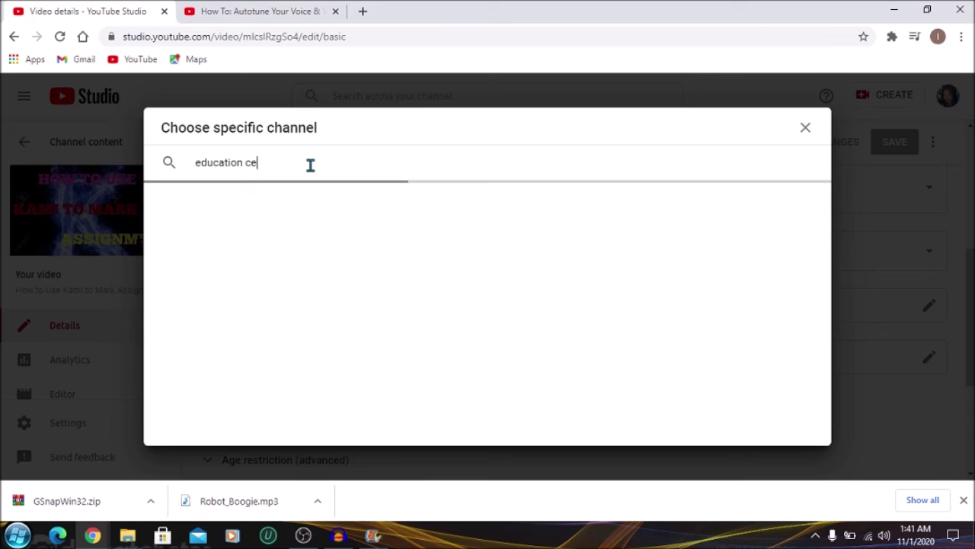
text(ntral)
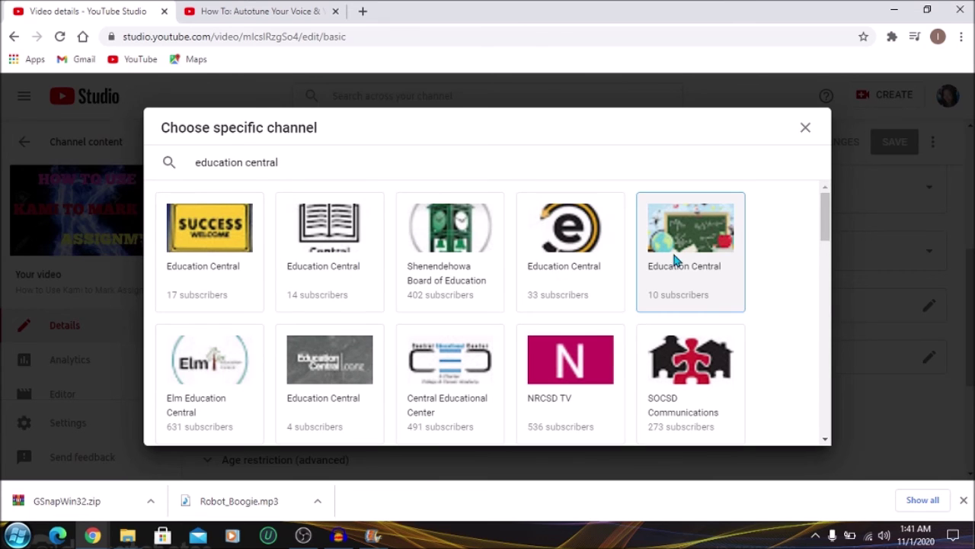
click(698, 262)
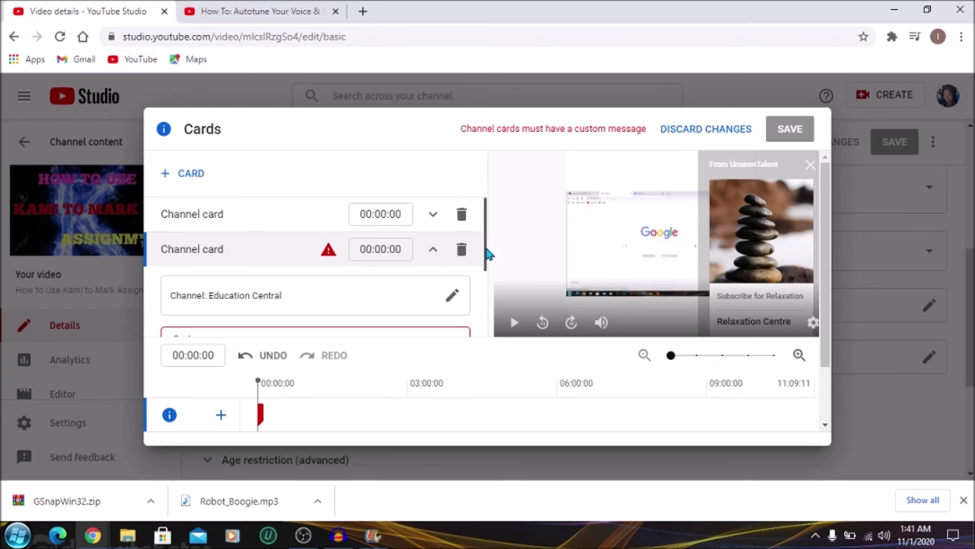
Give the Education Central channel card the custom message "Literacy and Language Lessons"
drag(487, 252, 487, 312)
click(283, 226)
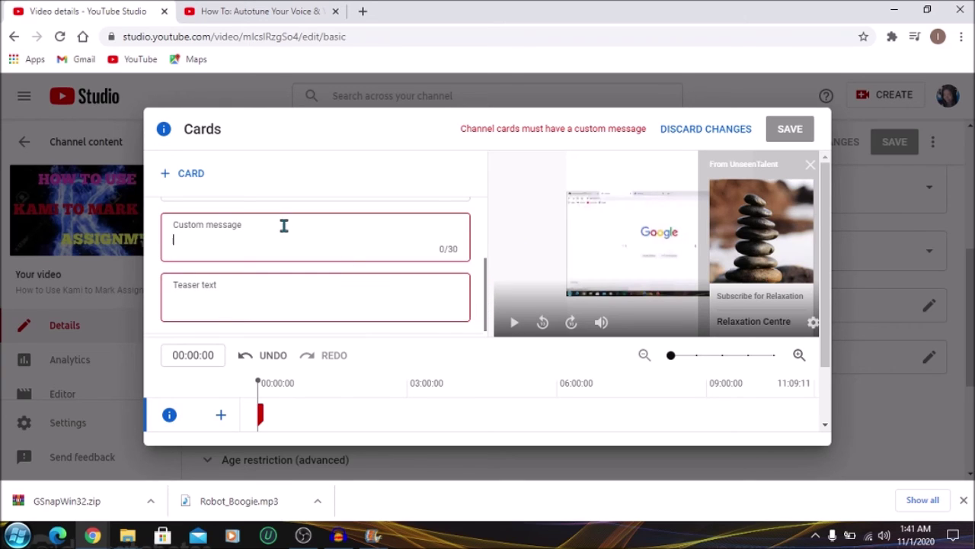
text(Literacy and Language)
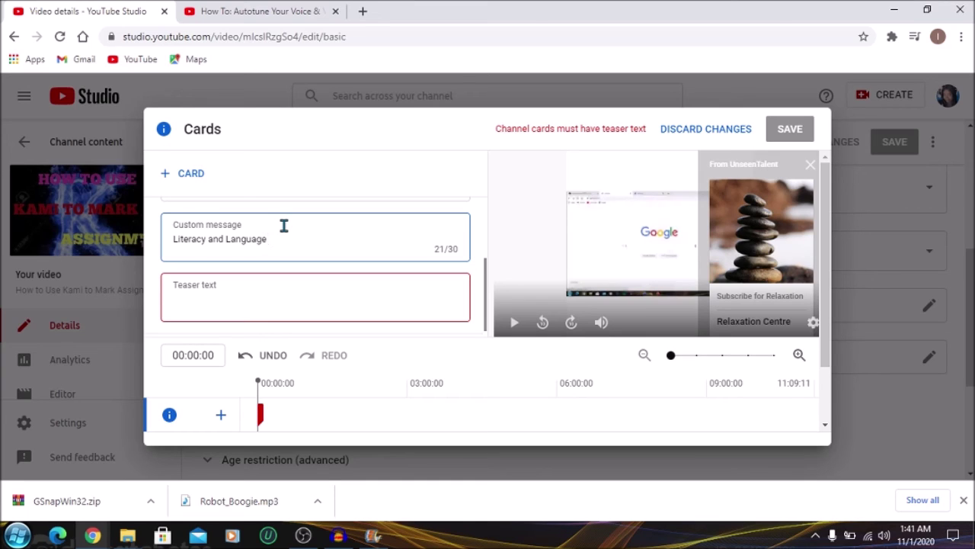
text(Lessons)
Set the Education Central card's teaser text to "Get free lessons!"
click(236, 314)
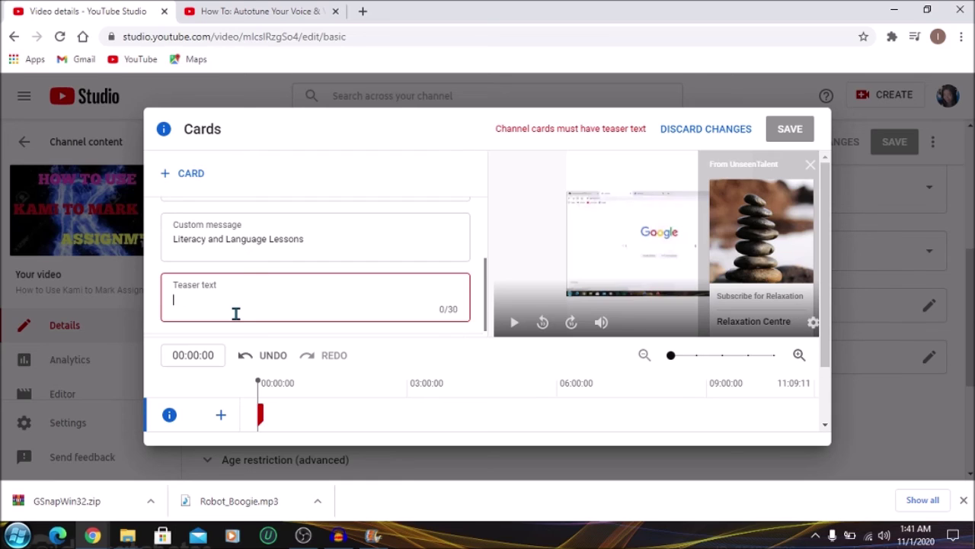
text(Get)
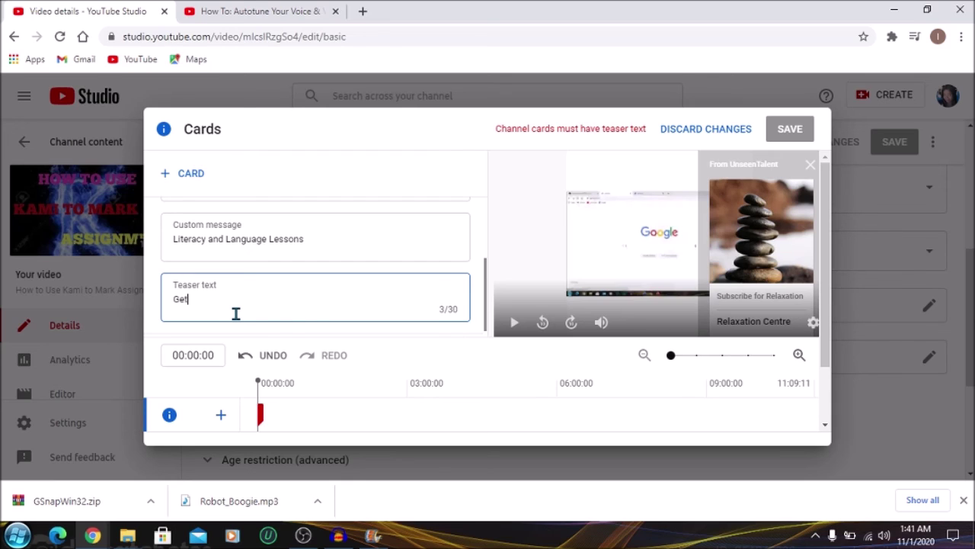
text( free lessons)
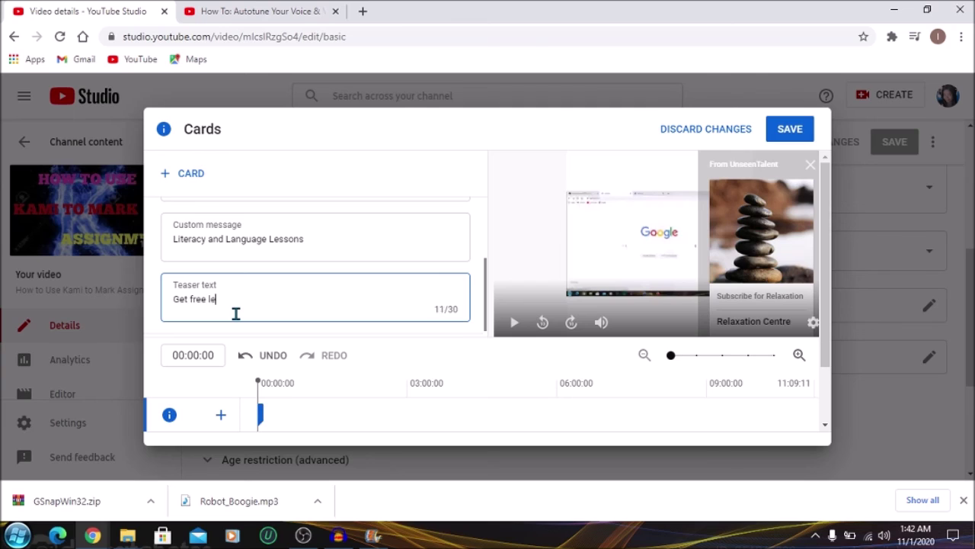
text(!)
Add a third channel card, searching for "compiletiktok" and choosing the CompileTiktok channel
drag(827, 263, 830, 347)
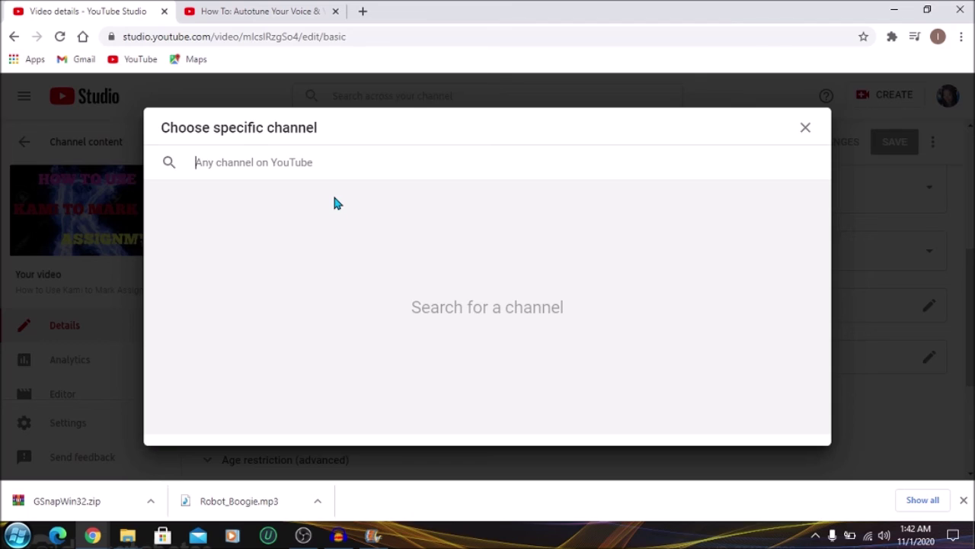
text(compi)
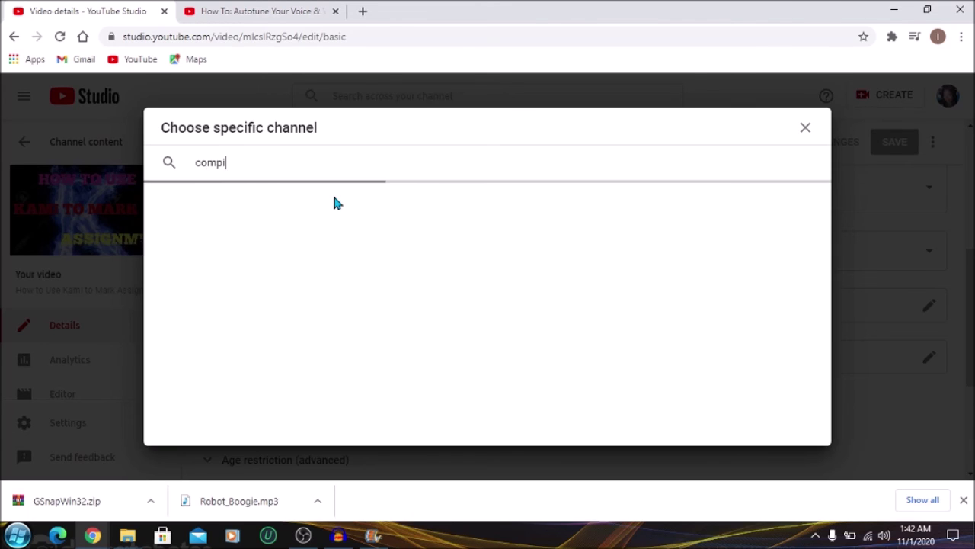
text(letiktok)
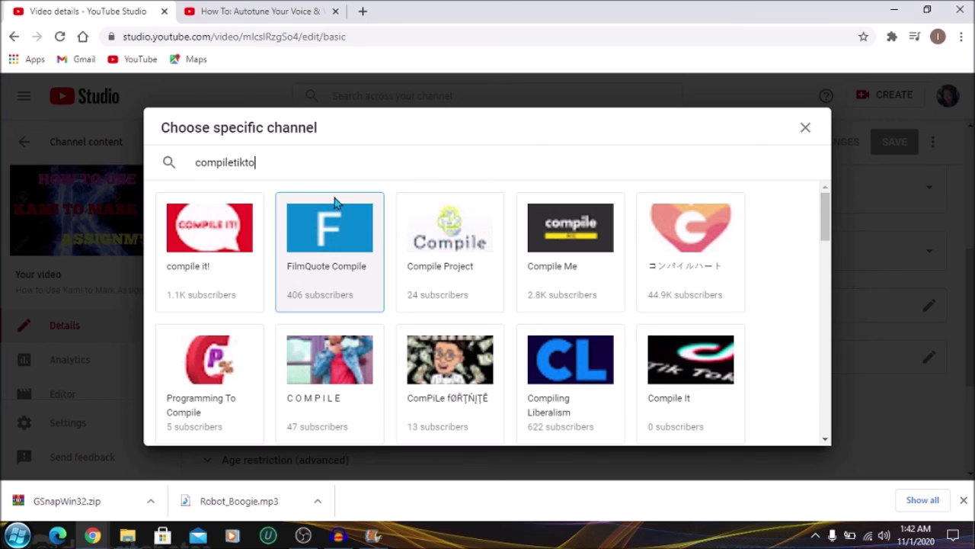
click(202, 260)
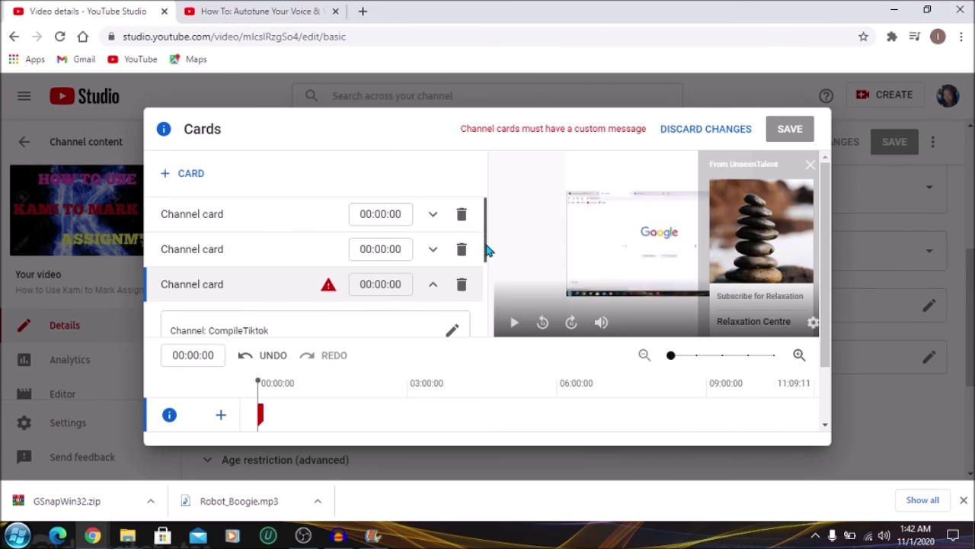
Give the CompileTiktok card the custom message "Avoid waiting for part 2" and the teaser text "Nonstop Tiktok"
scroll(487, 256, down, 1)
scroll(485, 257, down, 3)
click(319, 260)
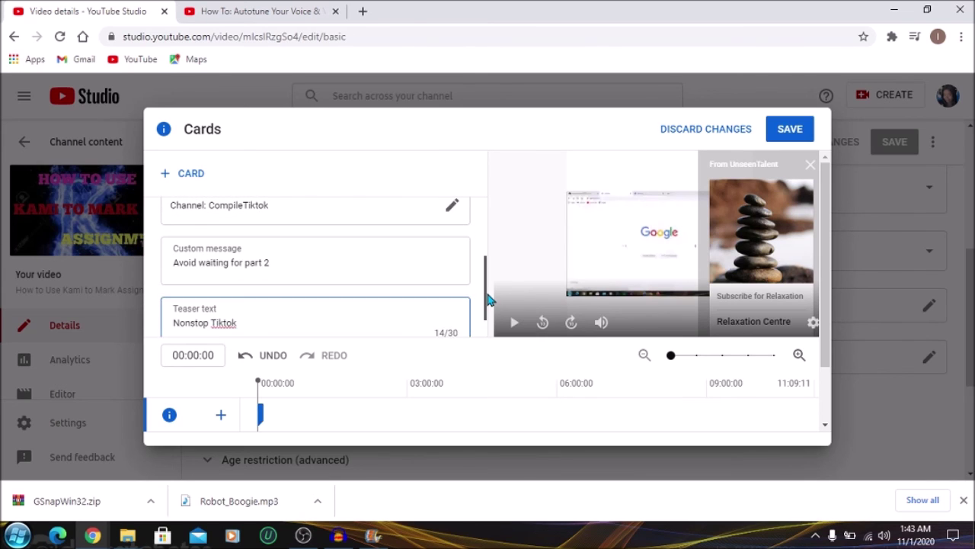
scroll(489, 300, down, 1)
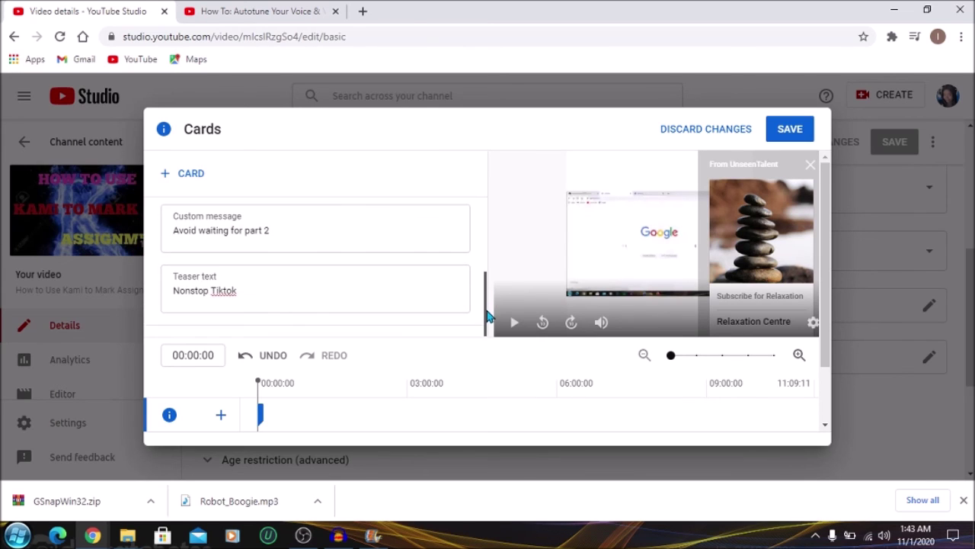
Add a video card for the channel's own video about how to access Google Classroom (G-Suite) using the app
click(187, 174)
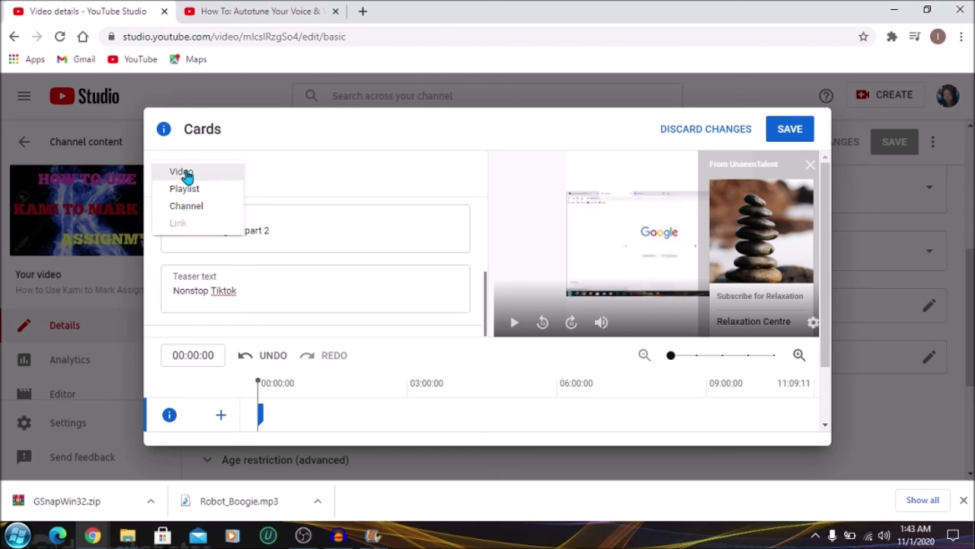
click(184, 172)
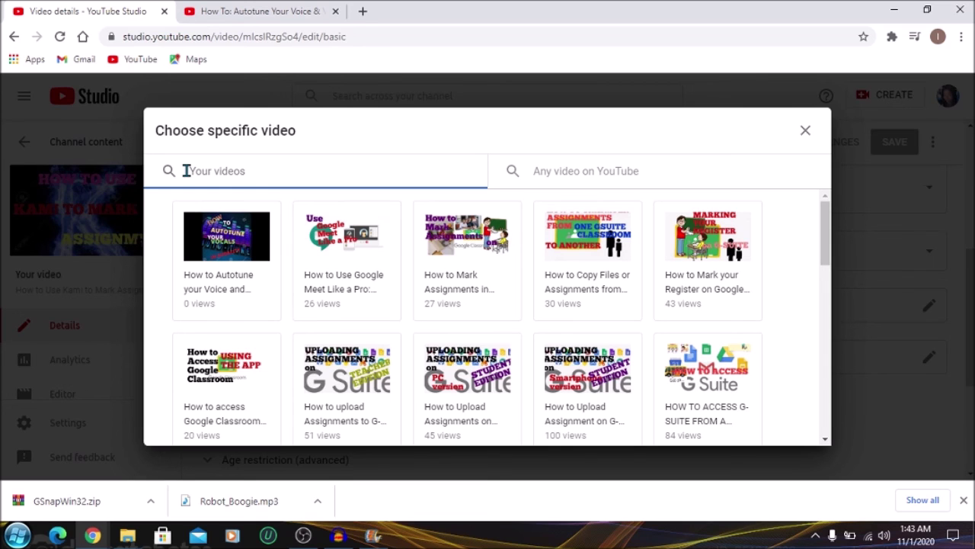
click(202, 408)
Give the video card the custom message "Online School hack" and the teaser text "Gain access quickly"
drag(488, 233, 487, 291)
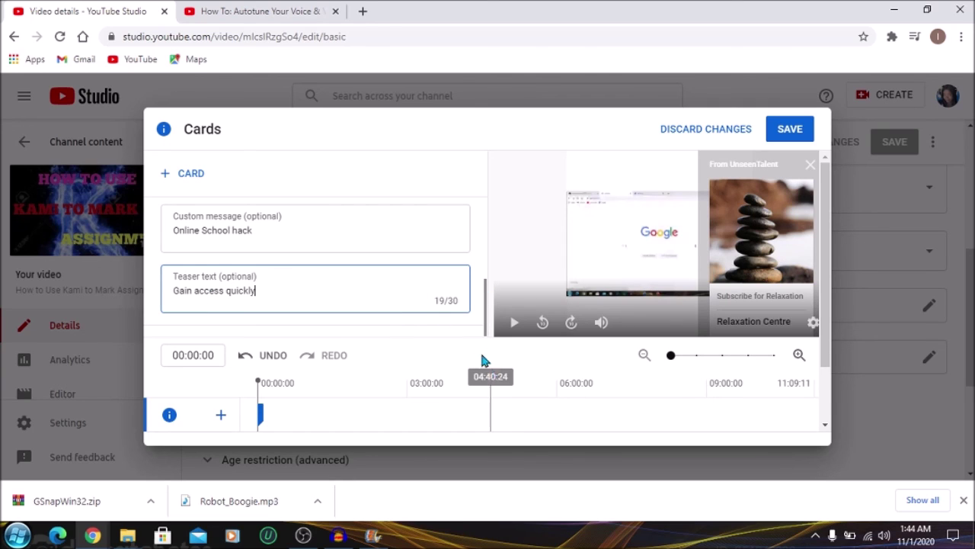
drag(486, 314, 492, 261)
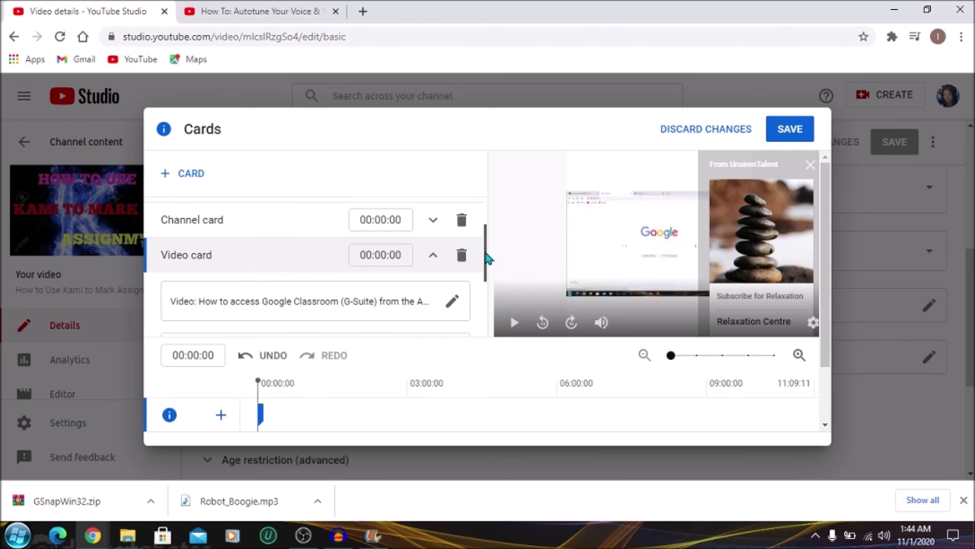
scroll(488, 259, up, 2)
scroll(488, 260, down, 1)
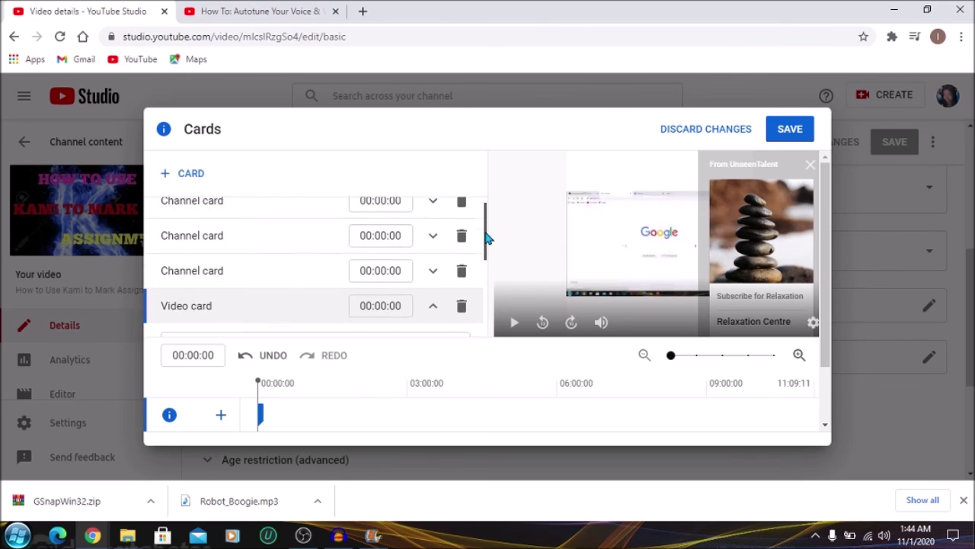
scroll(487, 259, down, 3)
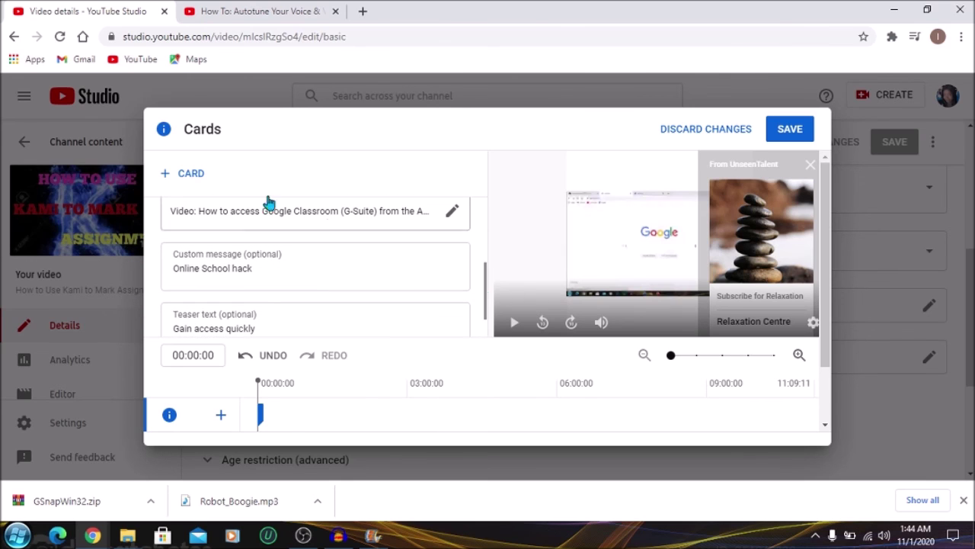
Add a playlist card for the "How to Videos" playlist
click(189, 177)
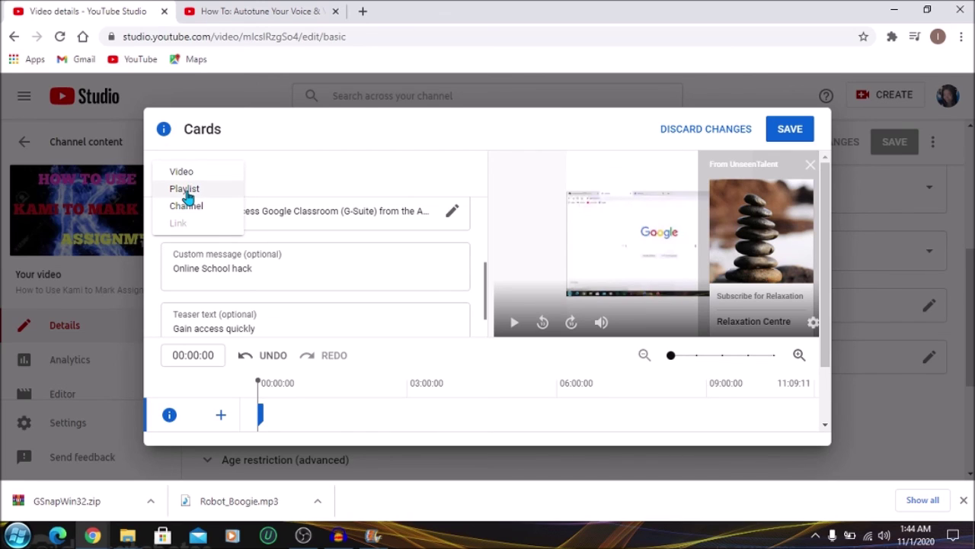
click(186, 190)
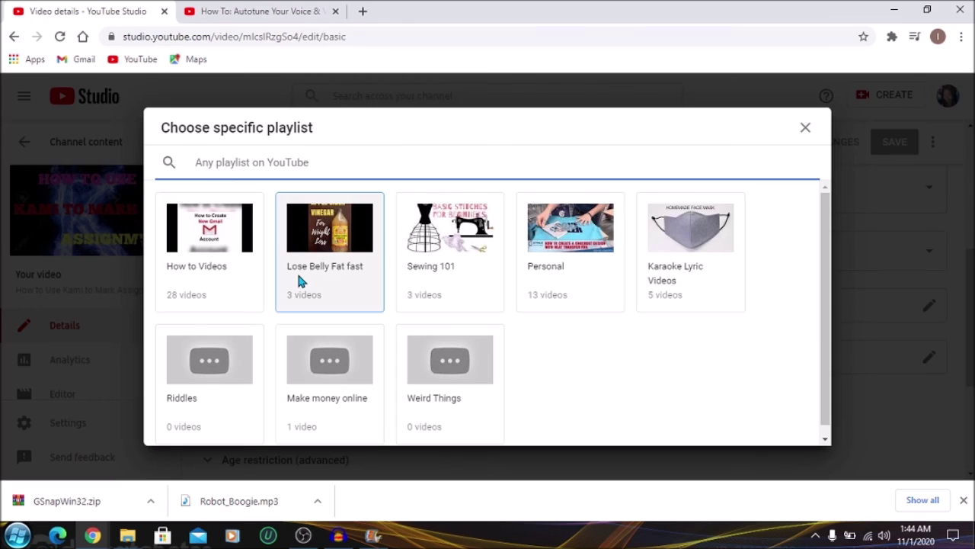
click(224, 248)
Set the playlist card's teaser text to "Enter the unknown!" and return to the start of the card list
mouse_move(488, 283)
mouse_down()
mouse_move(483, 311)
mouse_move(488, 212)
mouse_move(485, 301)
mouse_move(490, 281)
mouse_up()
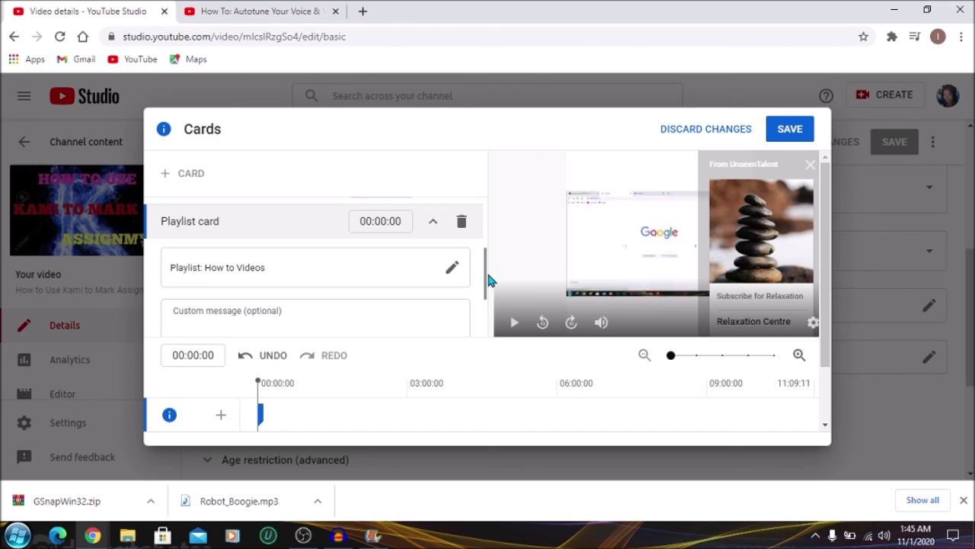
scroll(489, 280, down, 1)
scroll(488, 259, up, 3)
drag(489, 256, 477, 188)
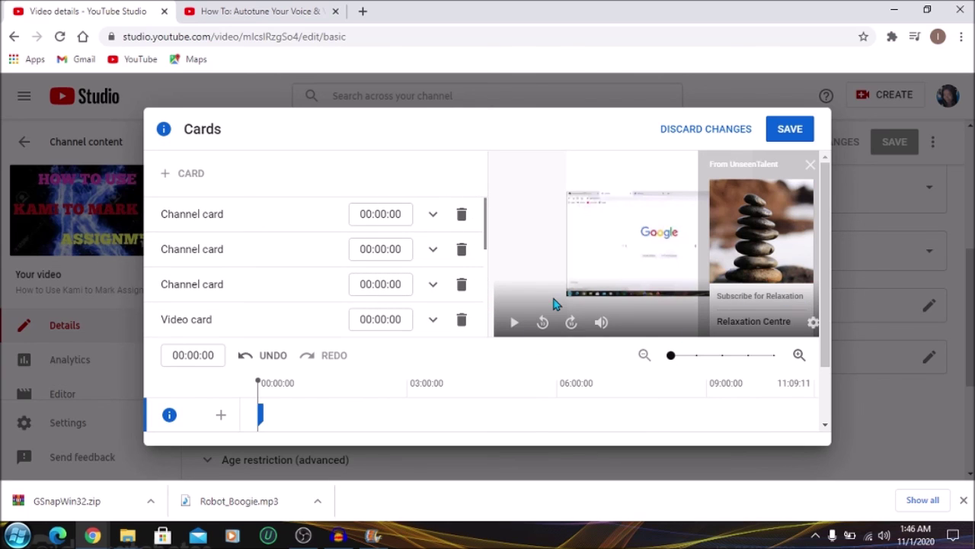
Play the video preview briefly, collapse the expanded card to check its teaser, and look over the timeline
click(514, 323)
click(514, 324)
click(812, 166)
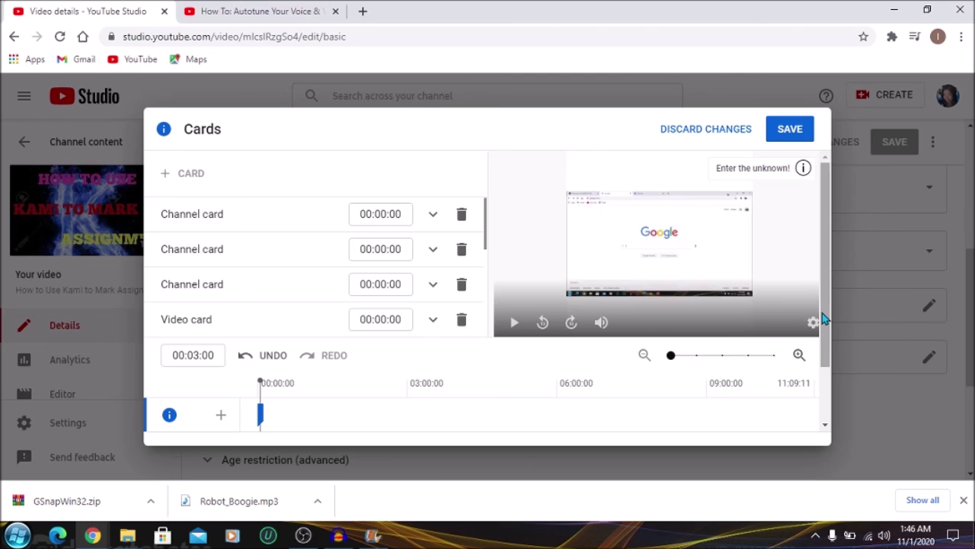
drag(825, 345, 826, 390)
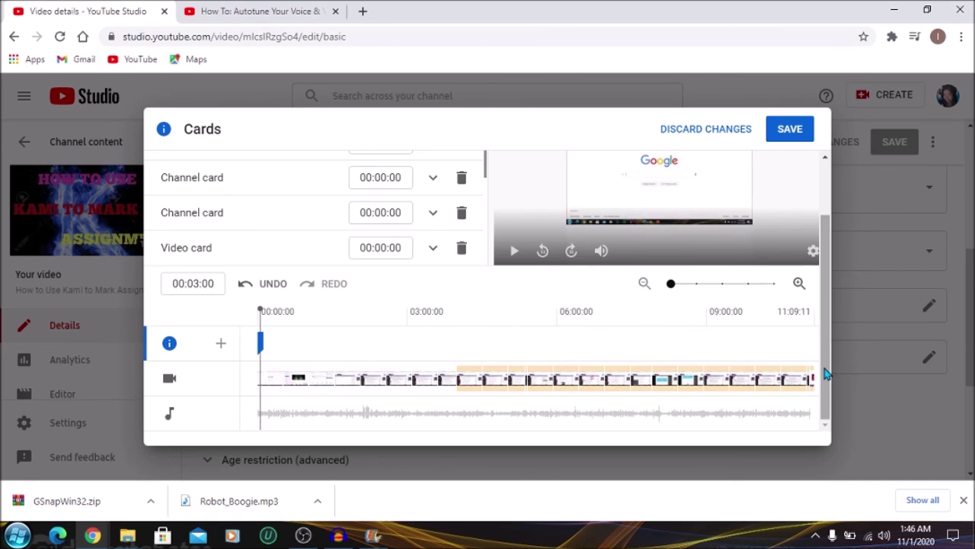
drag(824, 349, 821, 240)
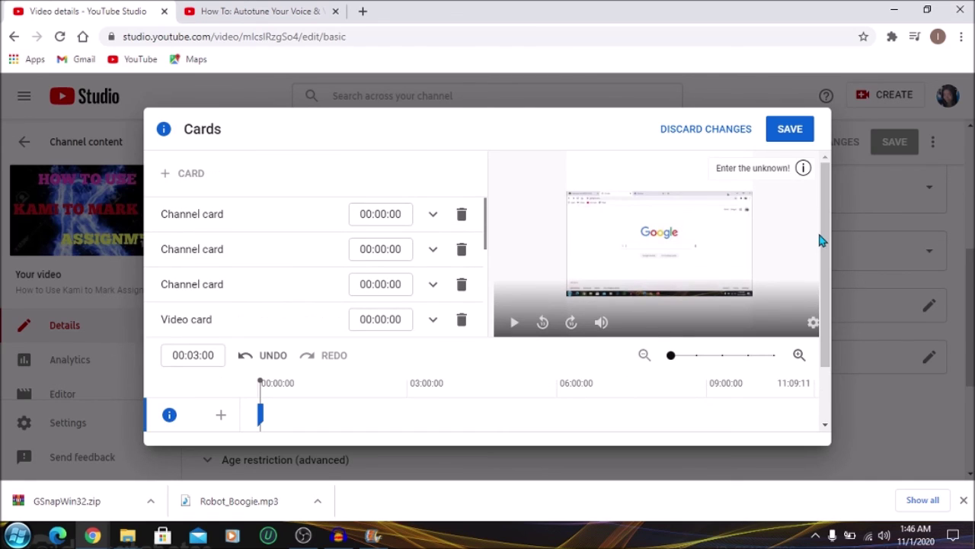
Save the video's cards and minimize the browser window
click(790, 130)
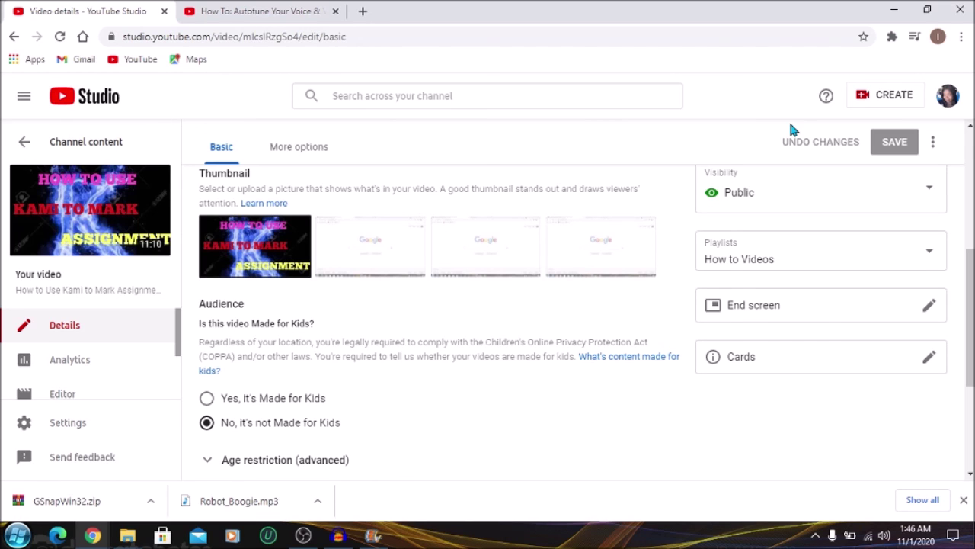
click(895, 9)
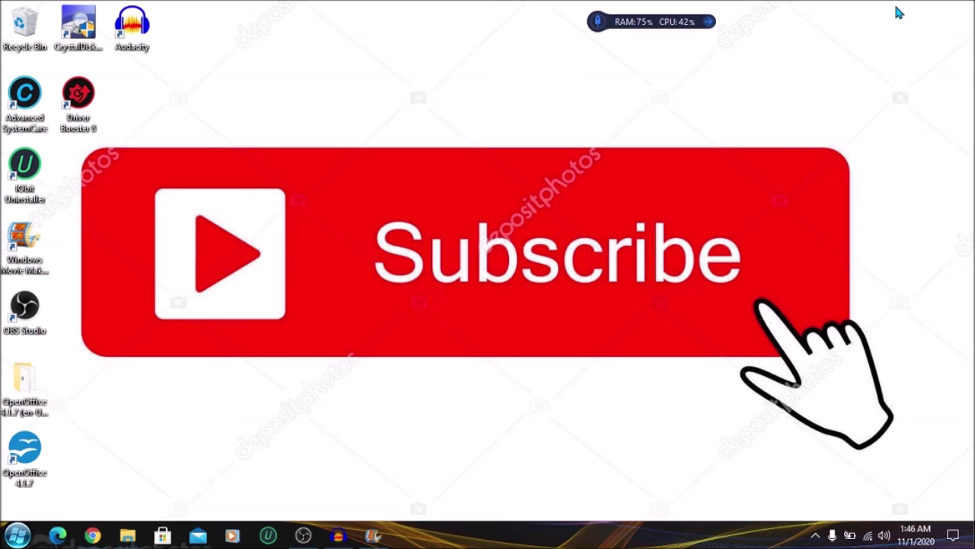